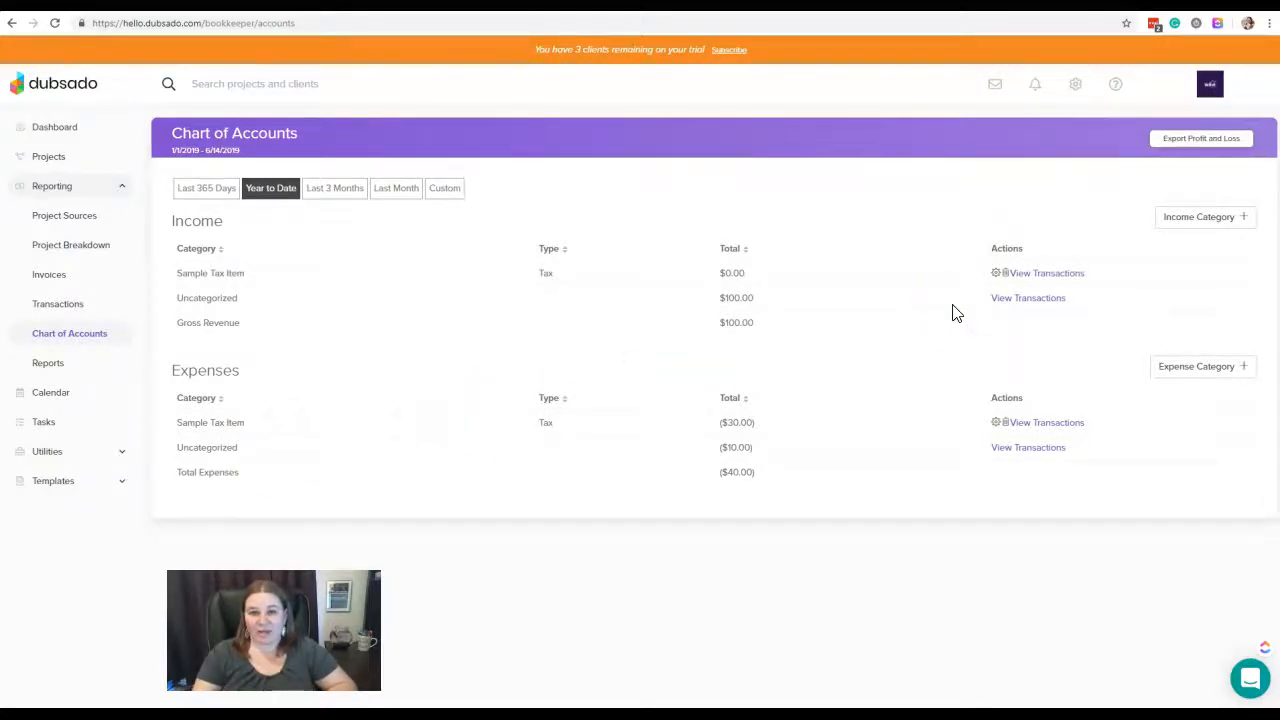
Rename the Sample Tax Item income category as Sales Tax and save the tax item
{"action": "left_click", "coordinate": [996, 274]}
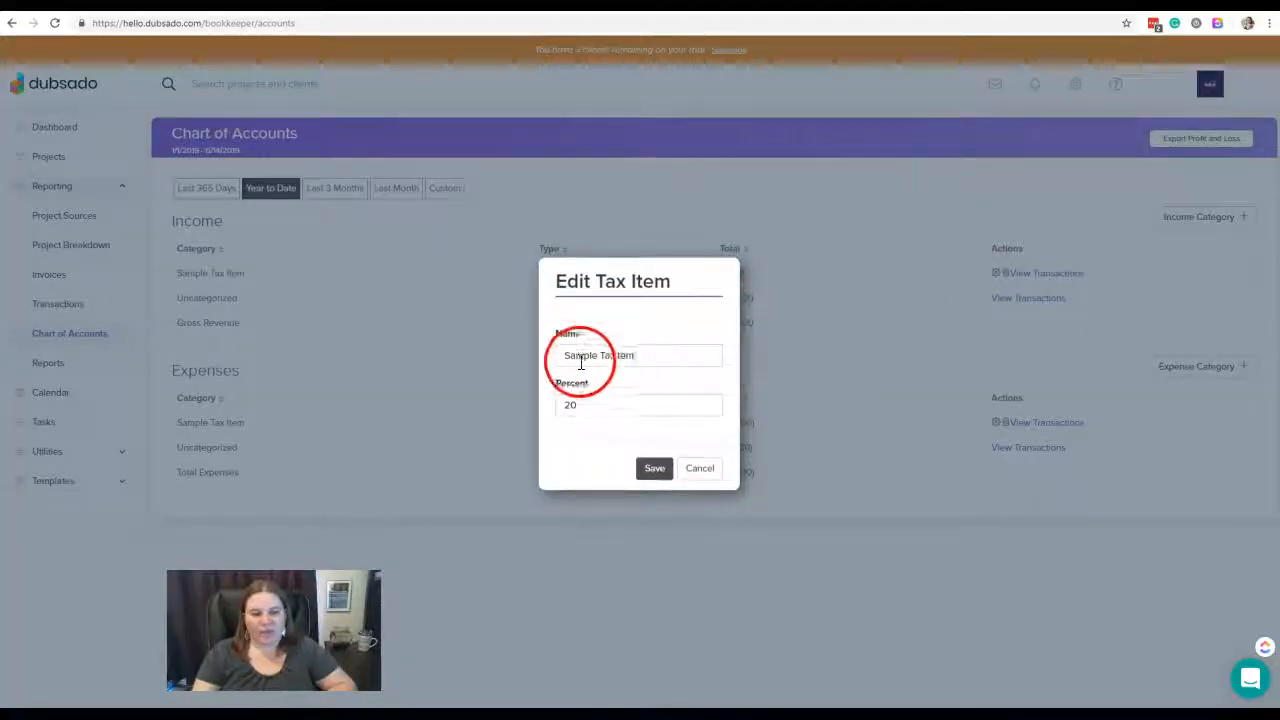
{"action": "left_click_drag", "start_coordinate": [648, 351], "coordinate": [560, 352]}
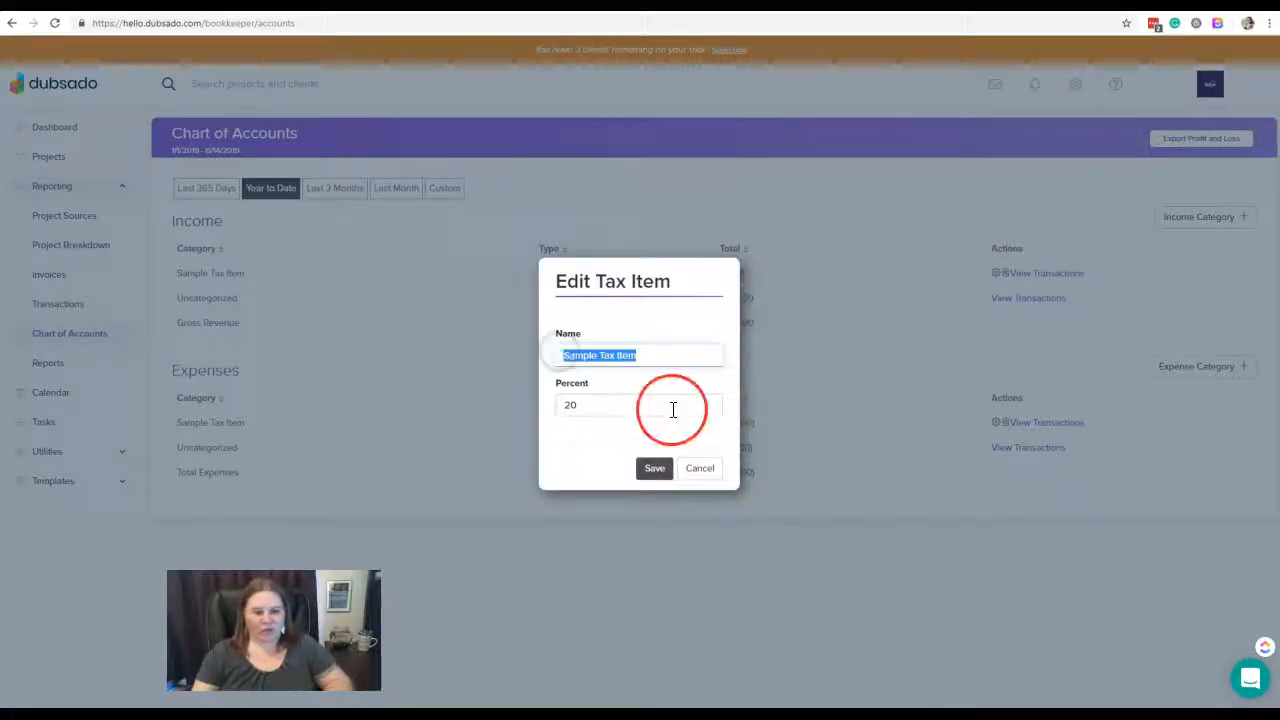
{"action": "type", "text": "Sa"}
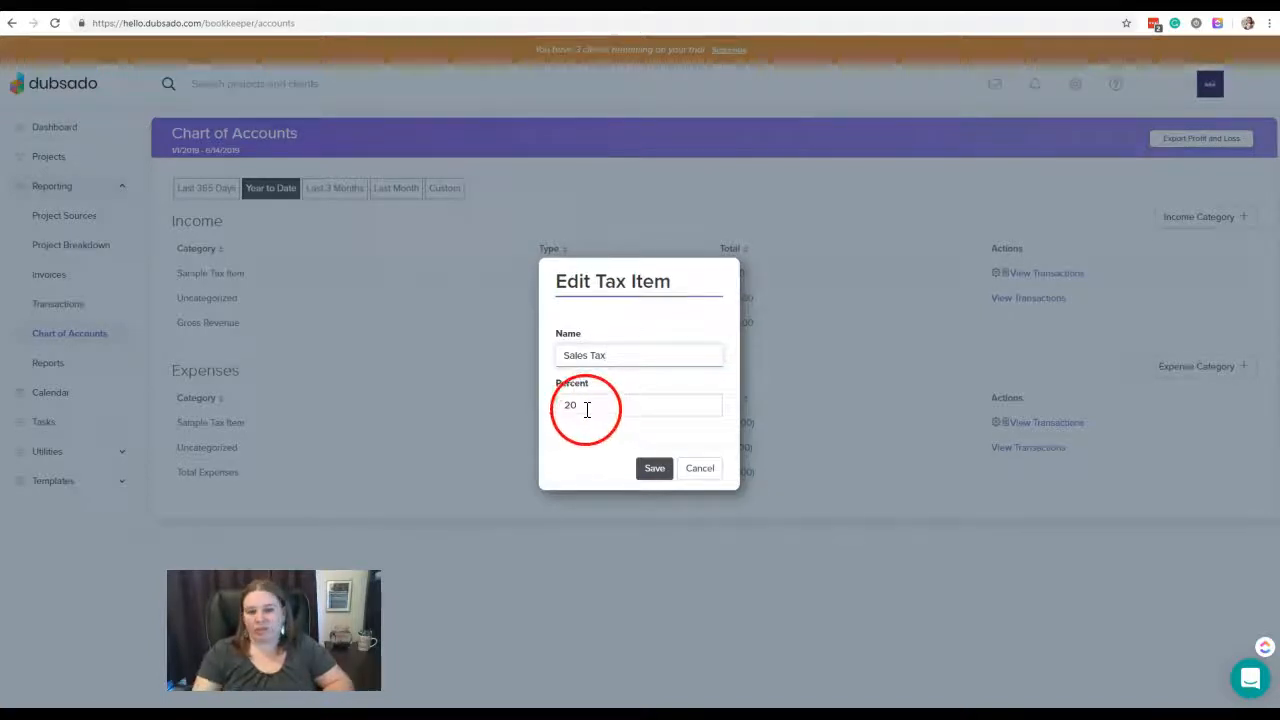
{"action": "left_click", "coordinate": [656, 469]}
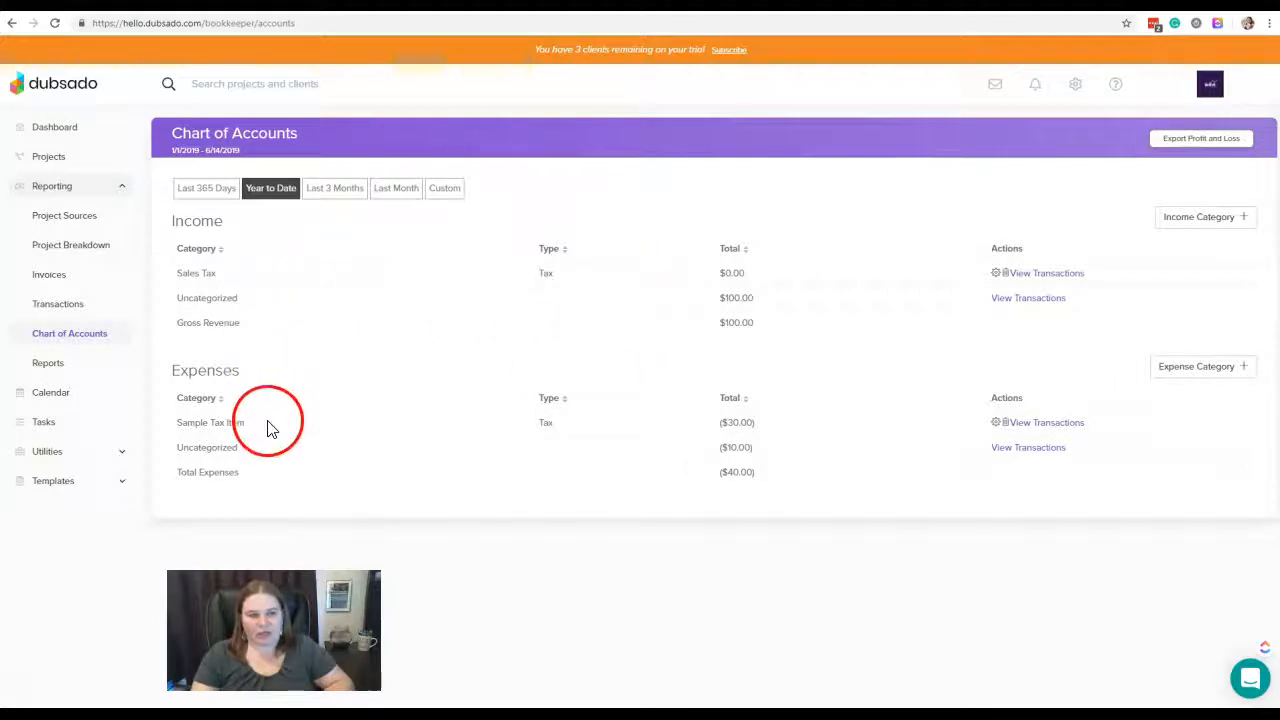
Reload the Chart of Accounts, view the transactions of the Sales Tax expense category, and return to the chart
{"action": "left_click", "coordinate": [48, 306]}
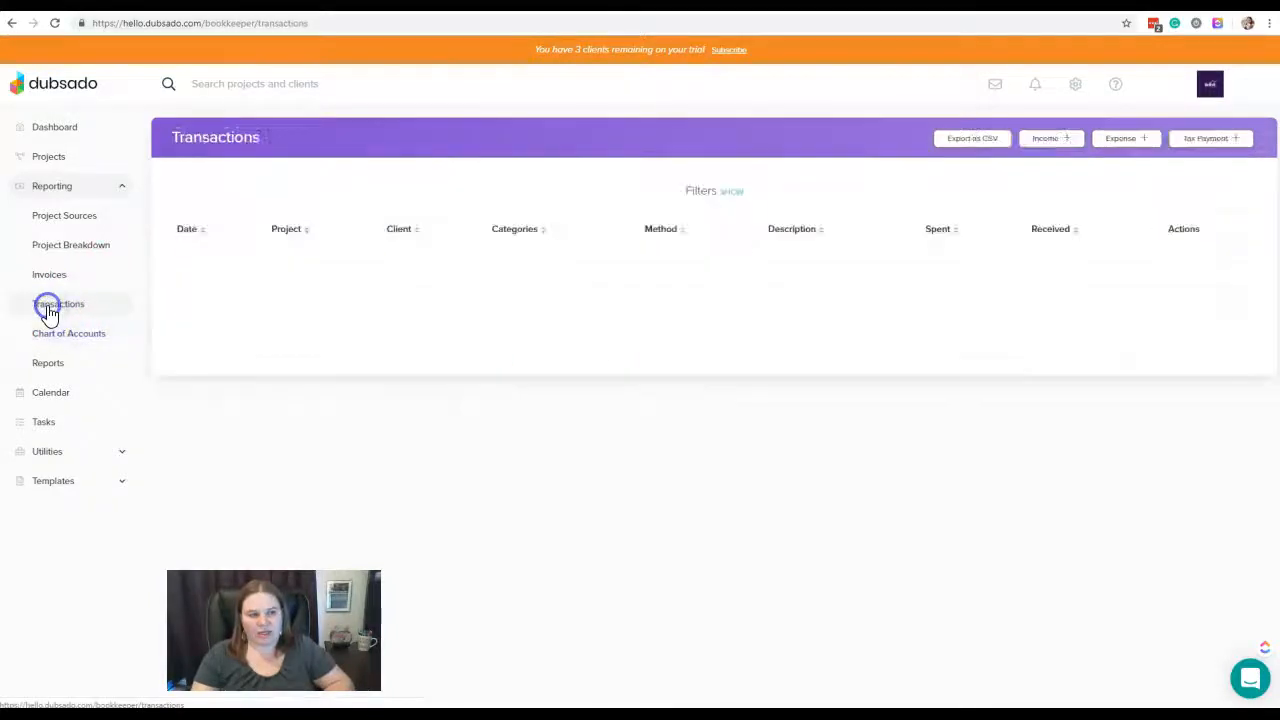
{"action": "left_click", "coordinate": [56, 338]}
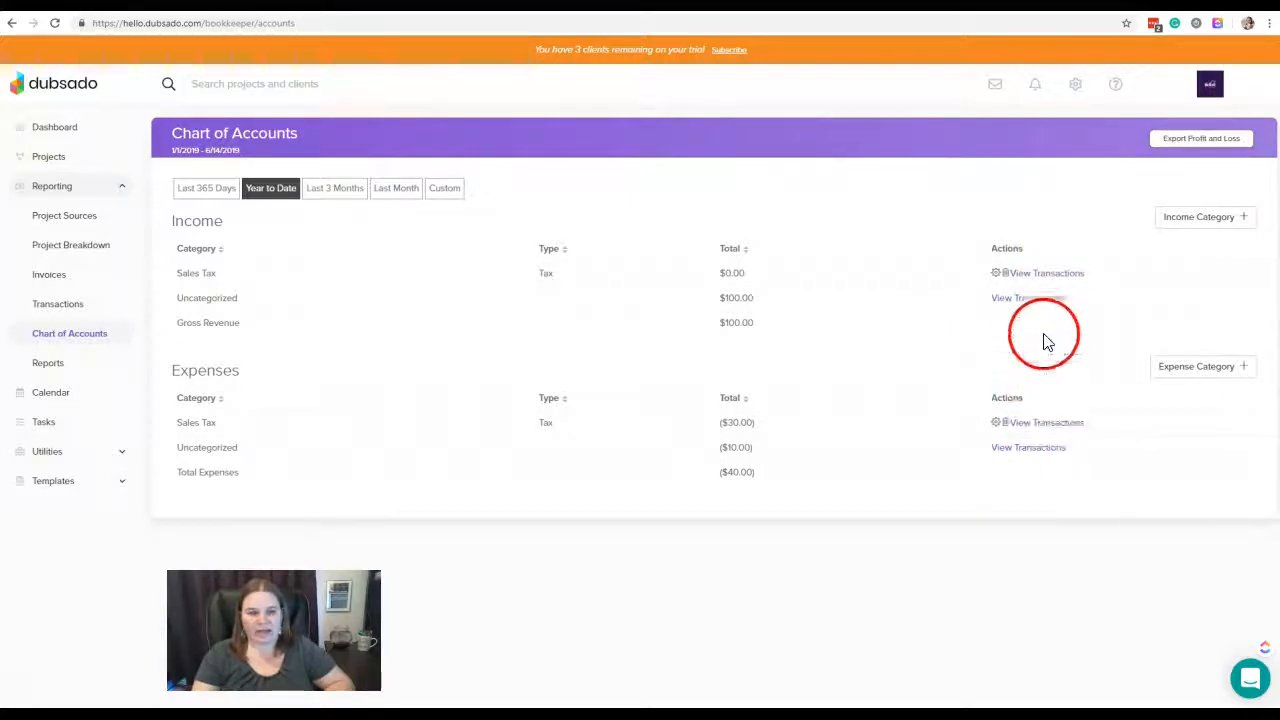
{"action": "left_click", "coordinate": [1065, 424]}
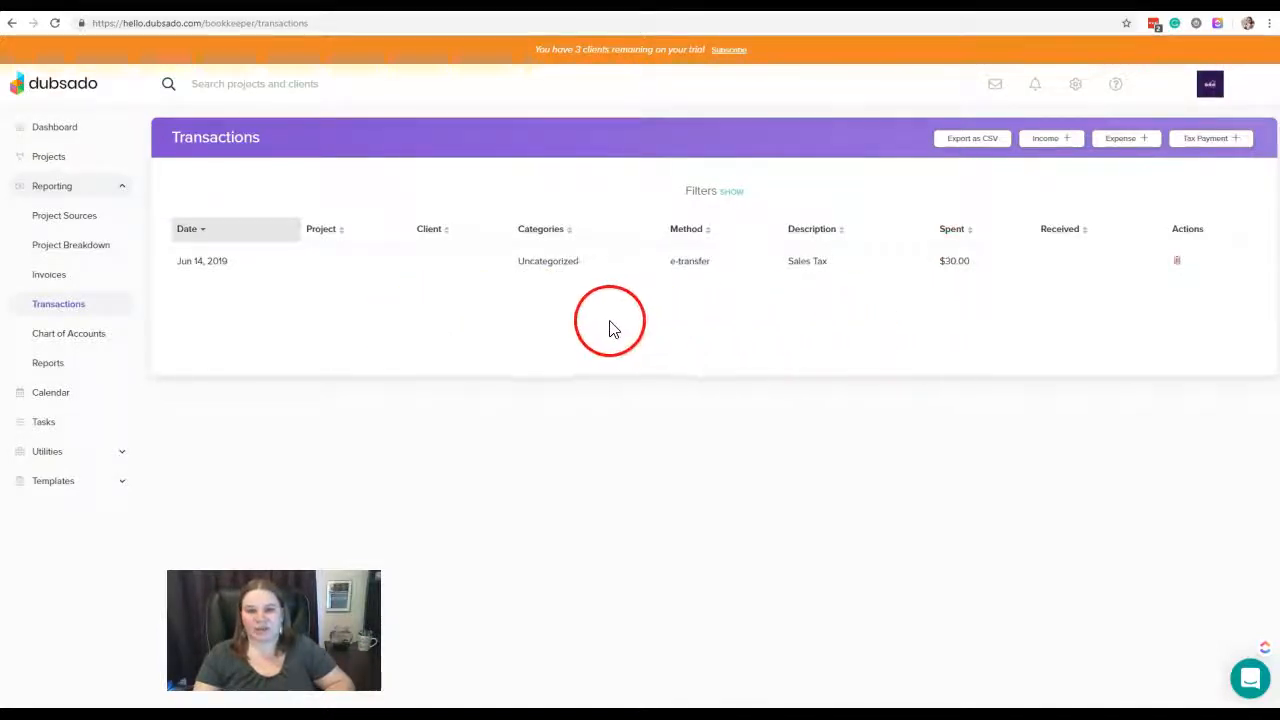
{"action": "left_click", "coordinate": [94, 342]}
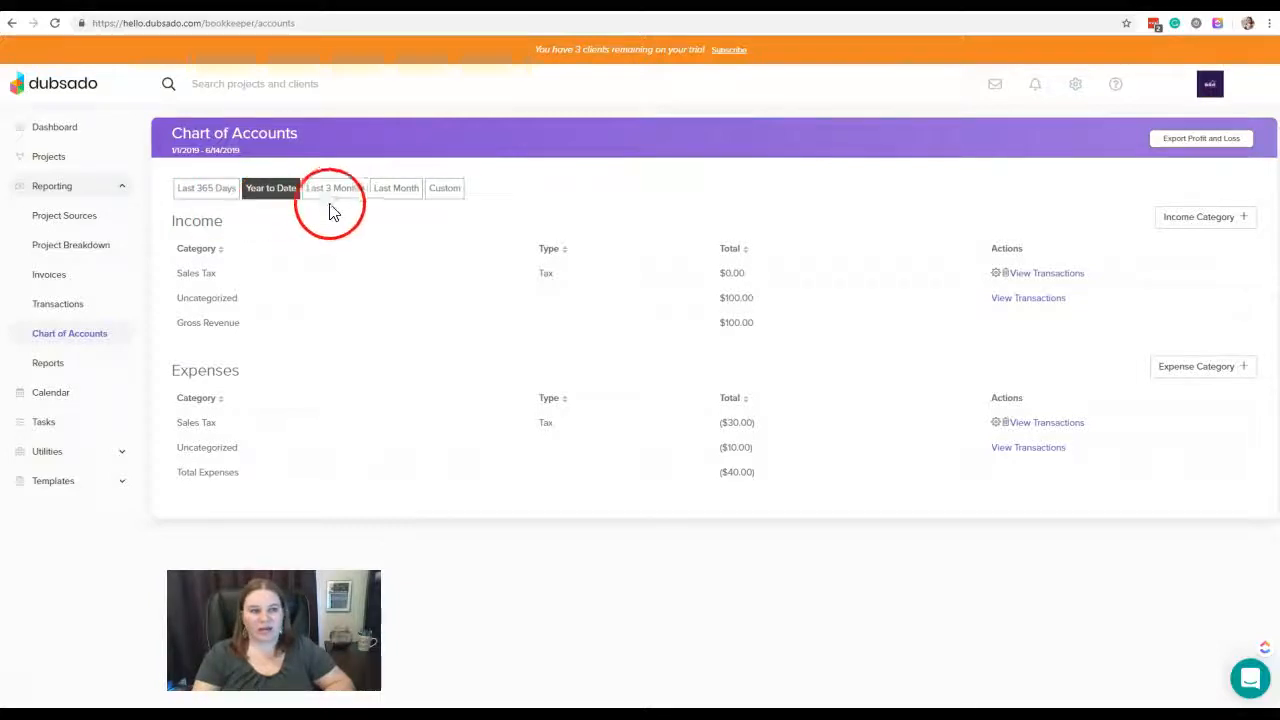
Filter the Chart of Accounts by a custom date range from Apr 1, 2019 to Jun 14, 2019
{"action": "left_click", "coordinate": [451, 196]}
{"action": "left_click", "coordinate": [691, 230]}
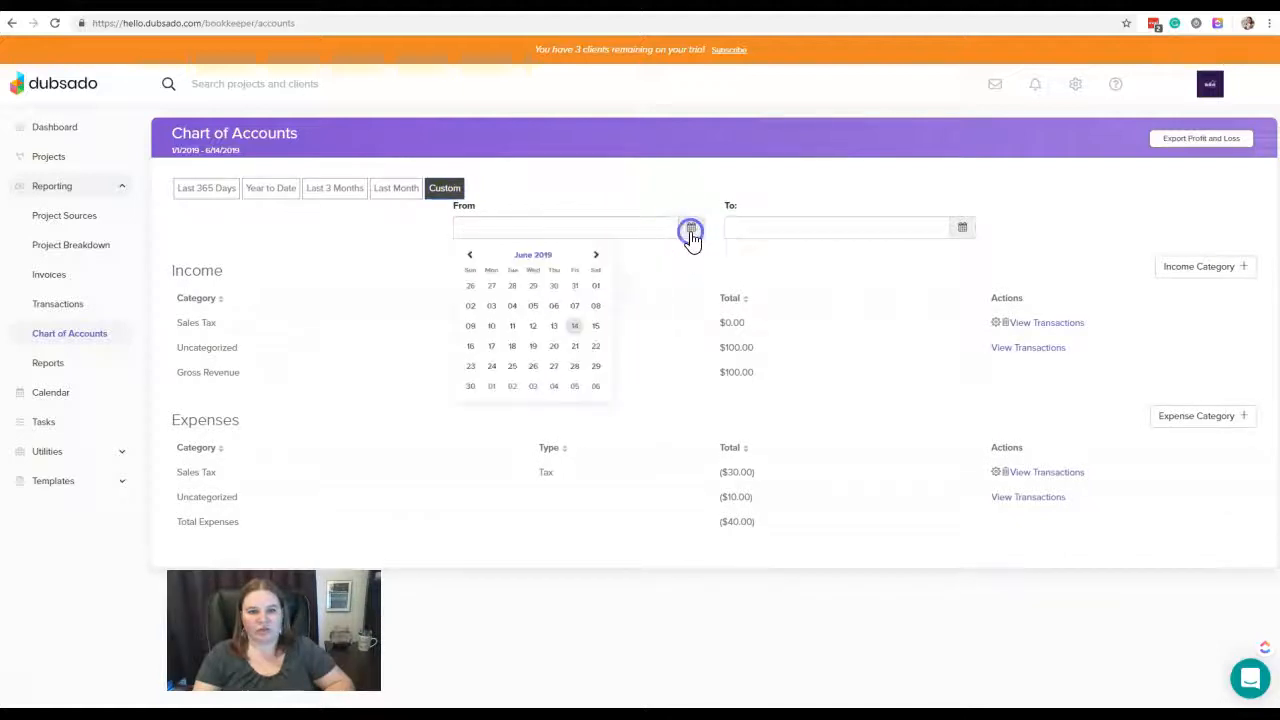
{"action": "left_click", "coordinate": [680, 194]}
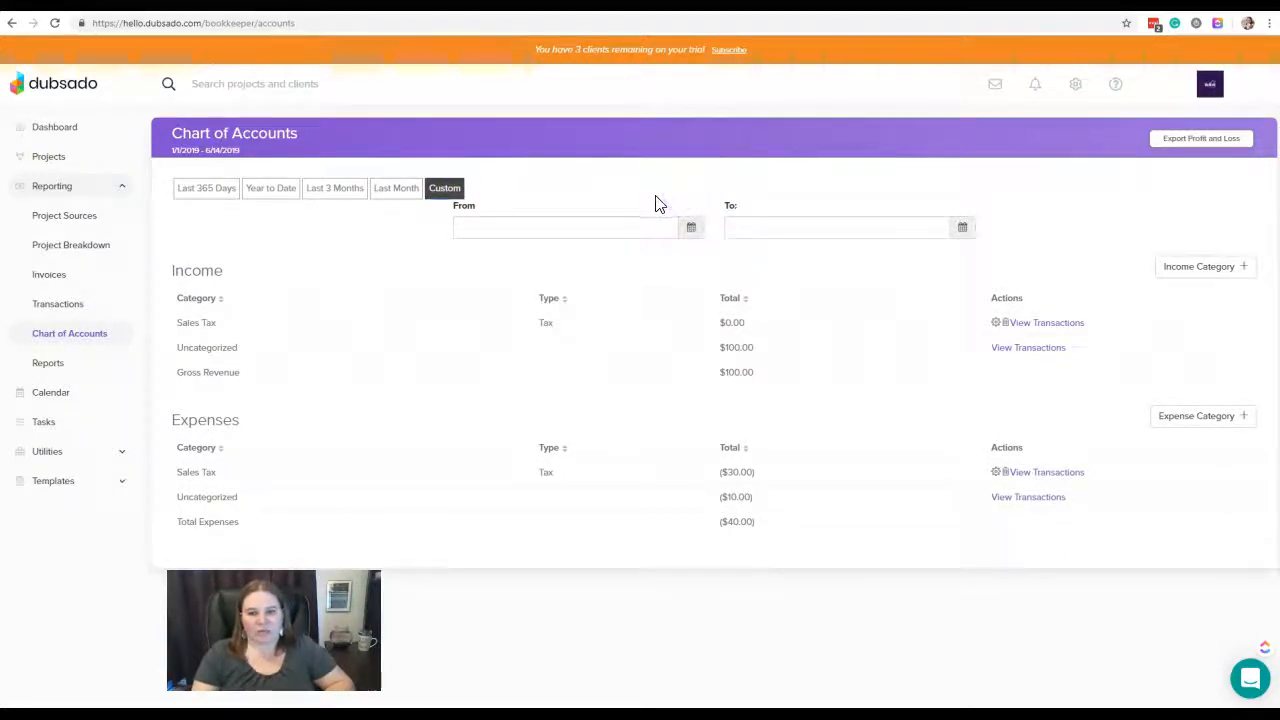
{"action": "left_click", "coordinate": [688, 229]}
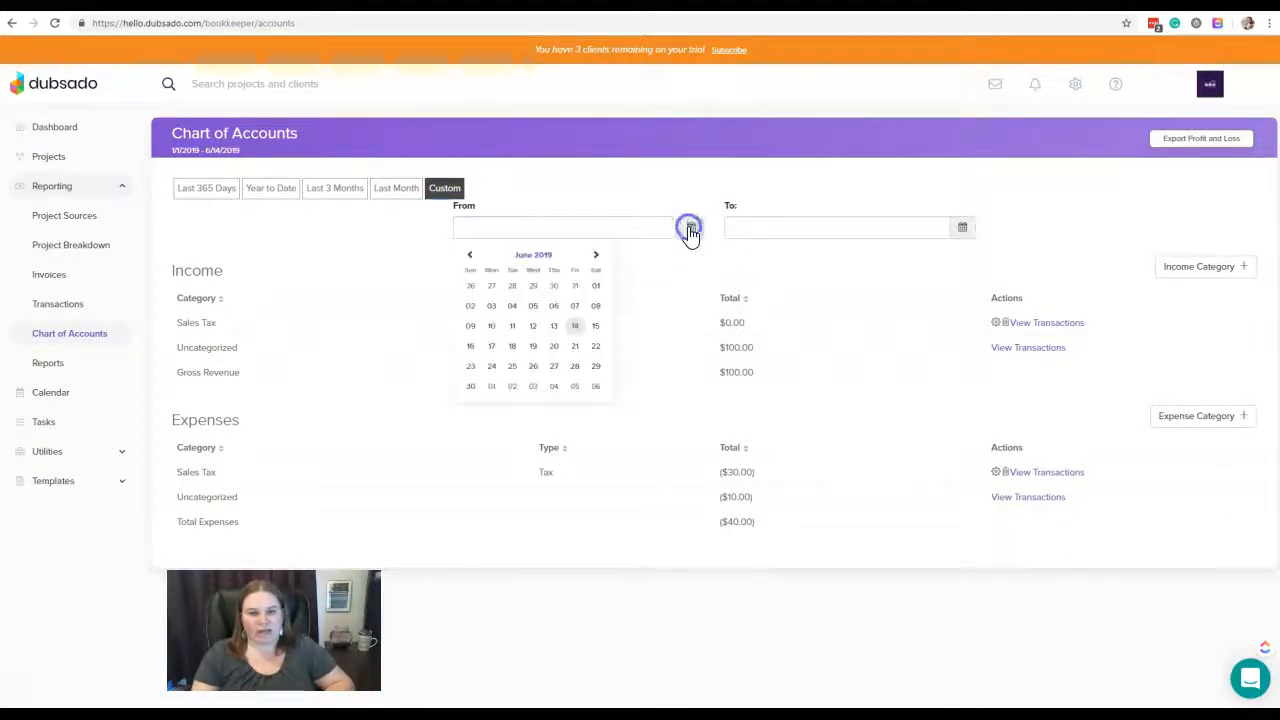
{"action": "left_click", "coordinate": [470, 258]}
{"action": "left_click", "coordinate": [491, 286]}
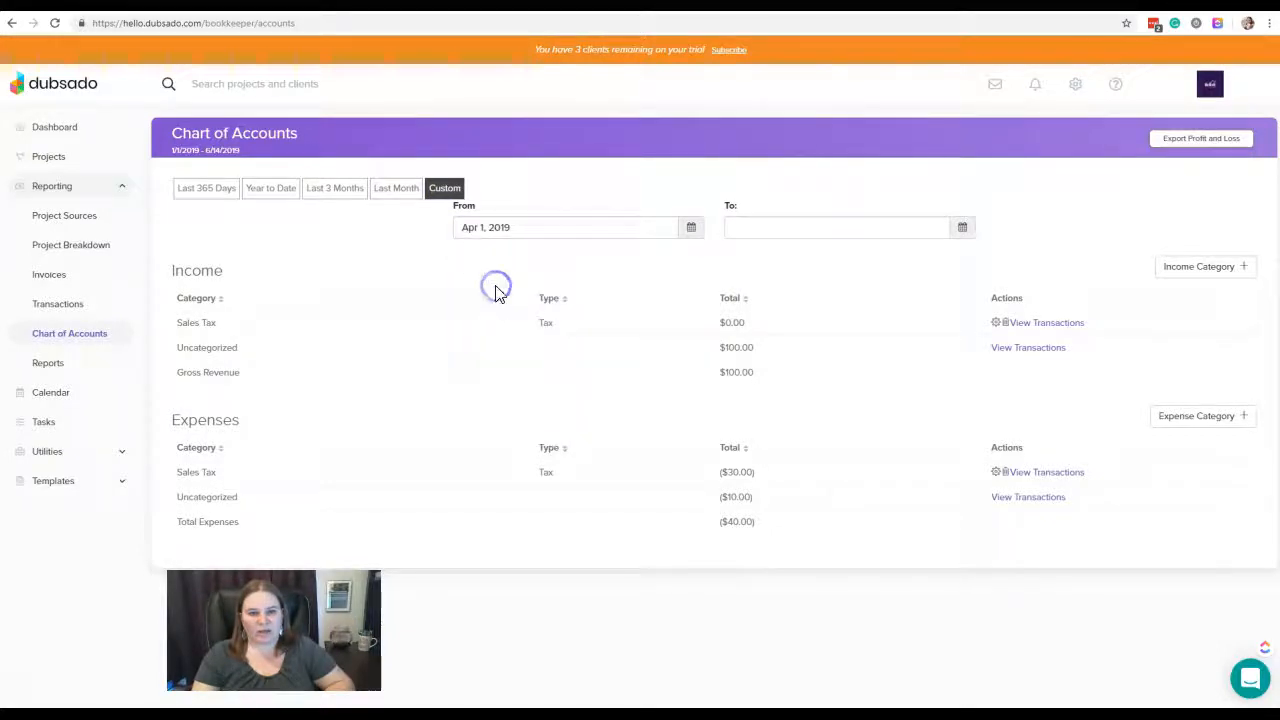
{"action": "left_click", "coordinate": [962, 228]}
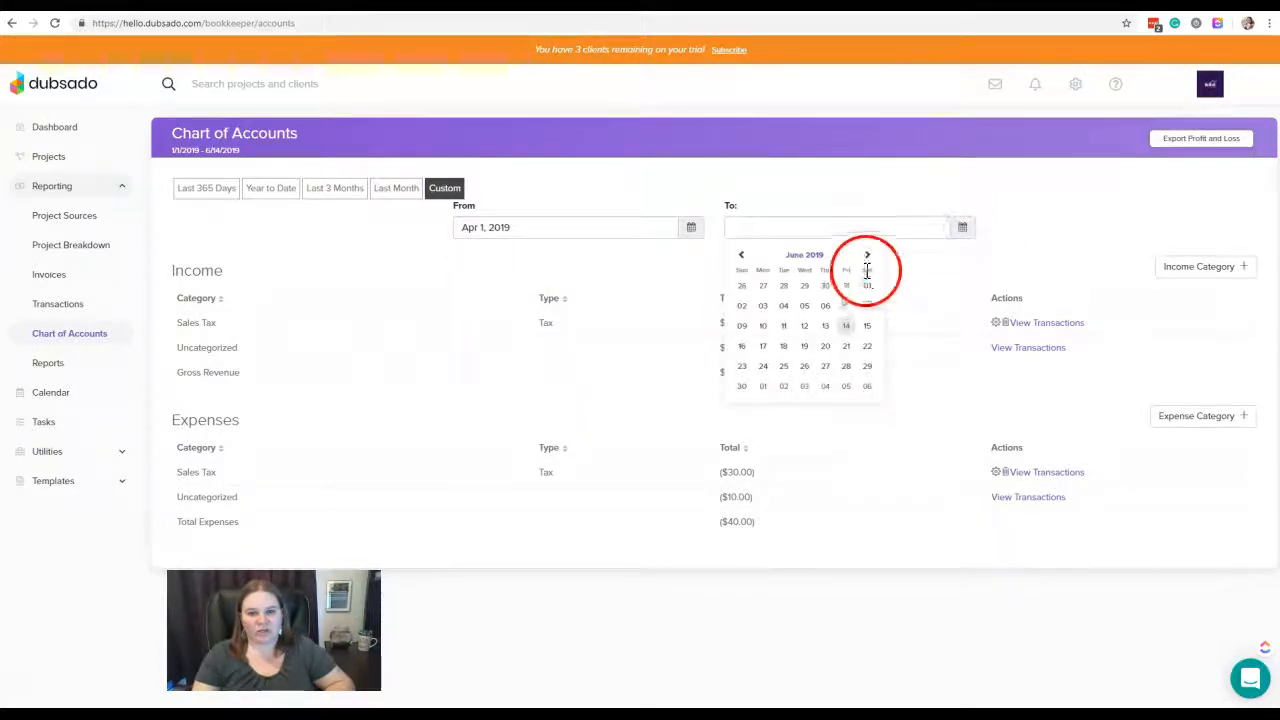
{"action": "left_click", "coordinate": [840, 320]}
{"action": "left_click", "coordinate": [1066, 213]}
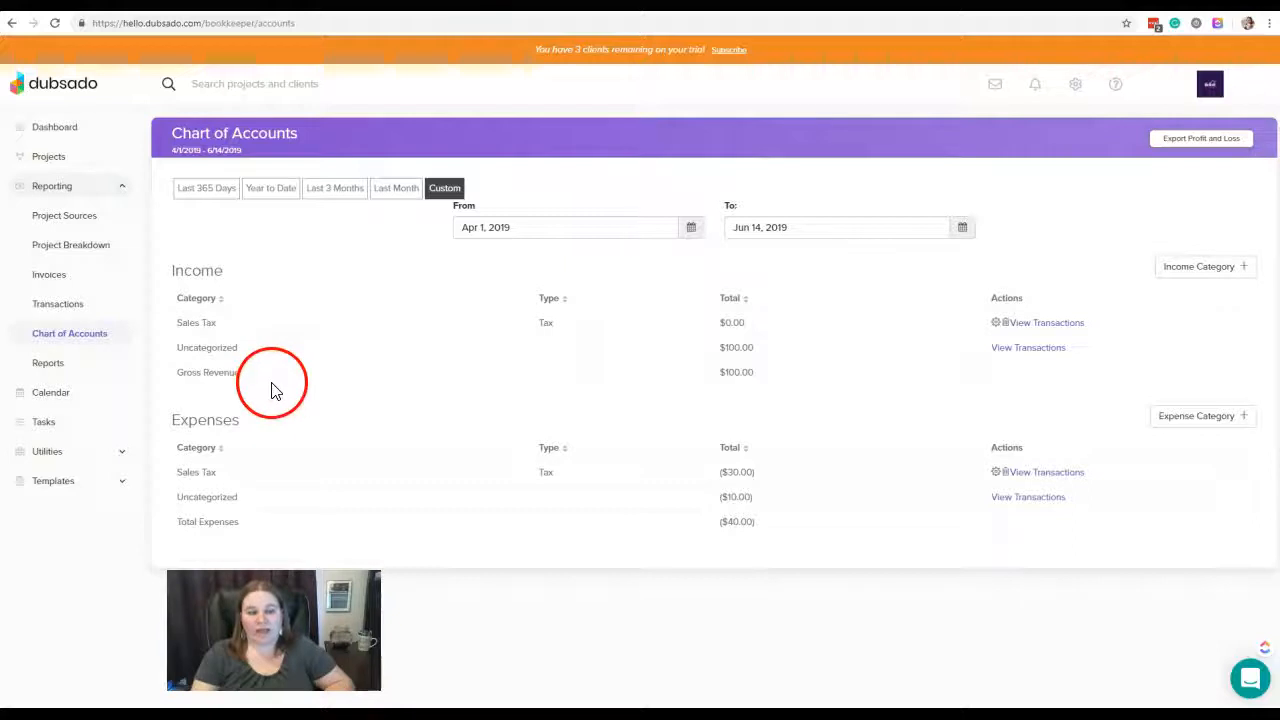
Add an income category named Workflow Strategy with the type Services and reload the Chart of Accounts
{"action": "left_click", "coordinate": [1206, 269]}
{"action": "left_click", "coordinate": [570, 351]}
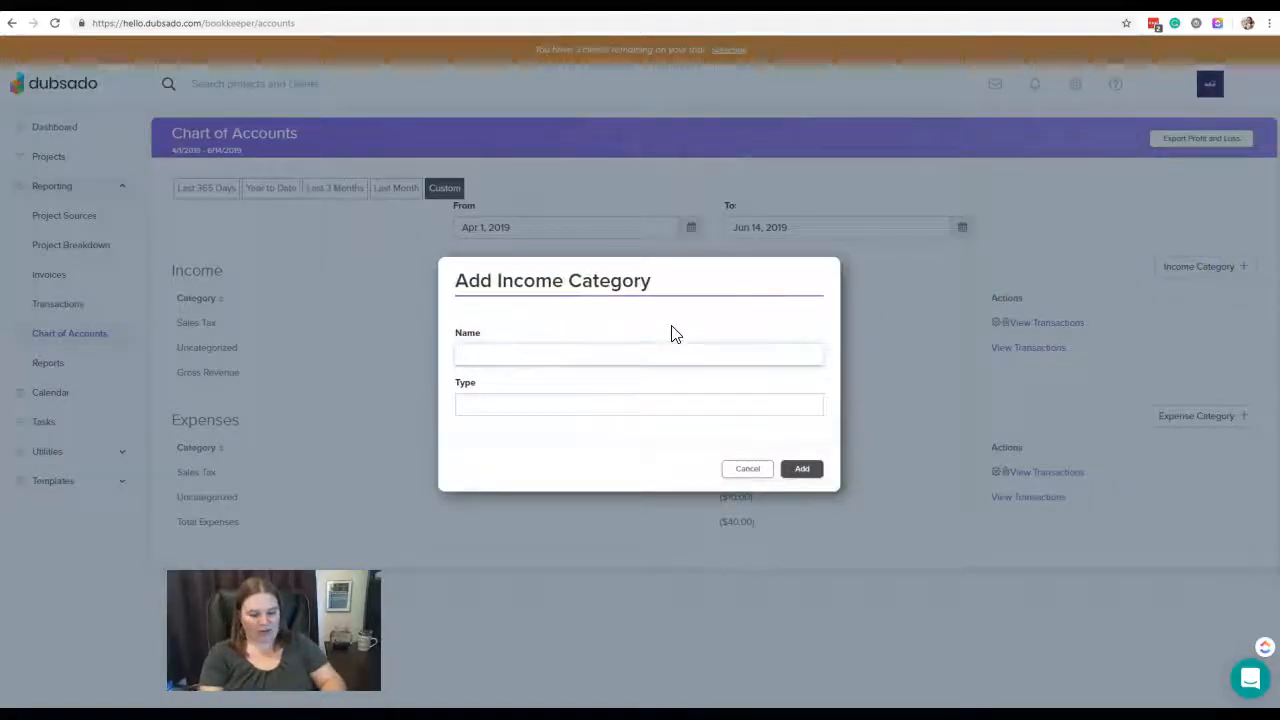
{"action": "type", "text": "Workl"}
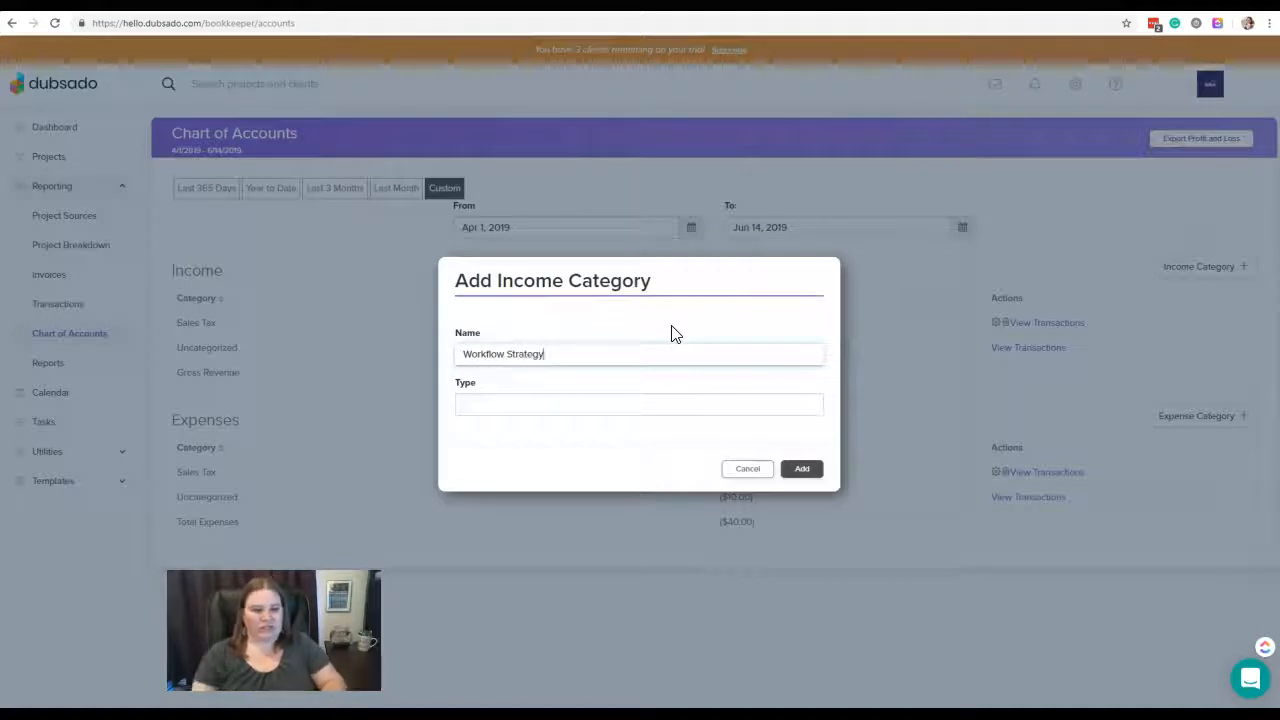
{"action": "left_click", "coordinate": [617, 405]}
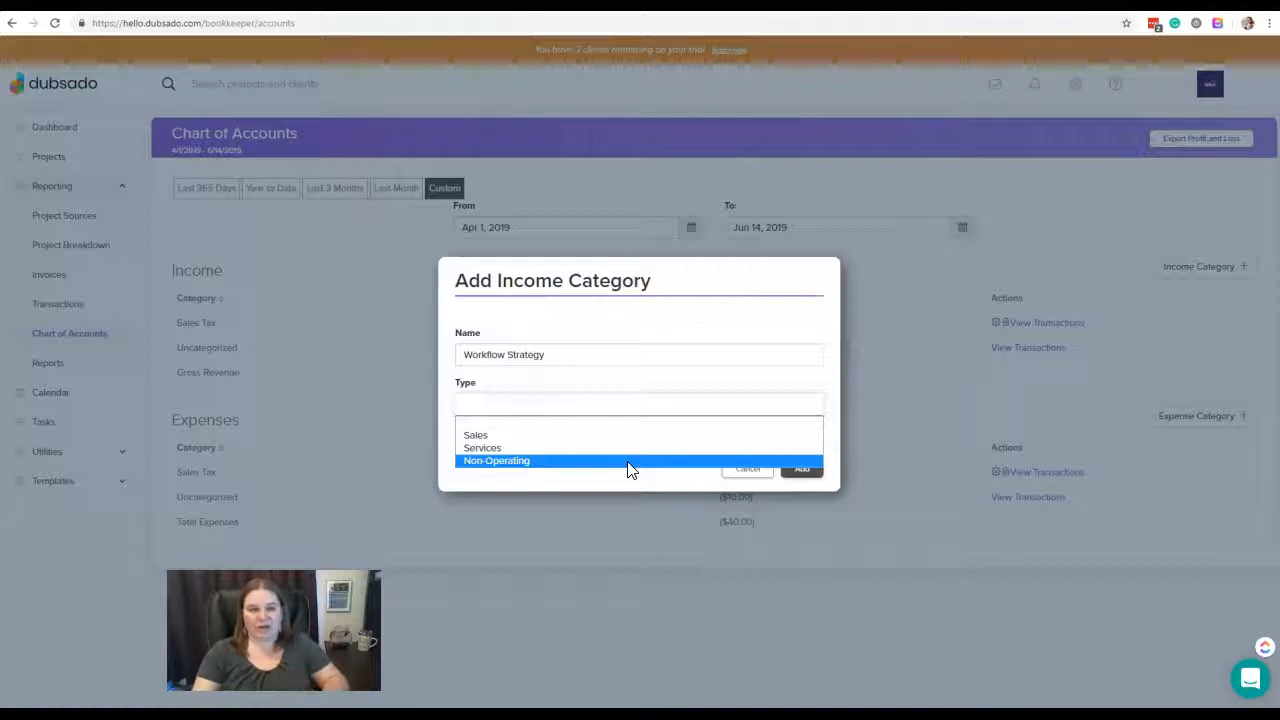
{"action": "left_click", "coordinate": [620, 440]}
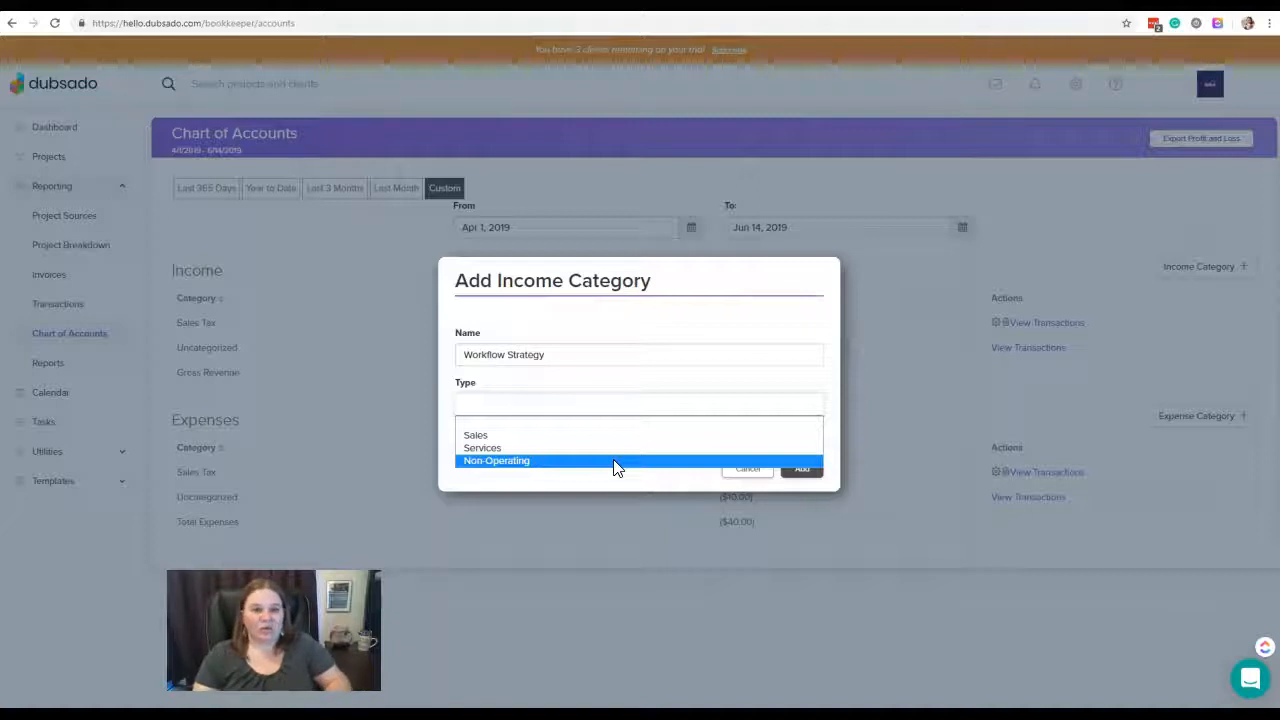
{"action": "left_click", "coordinate": [616, 464]}
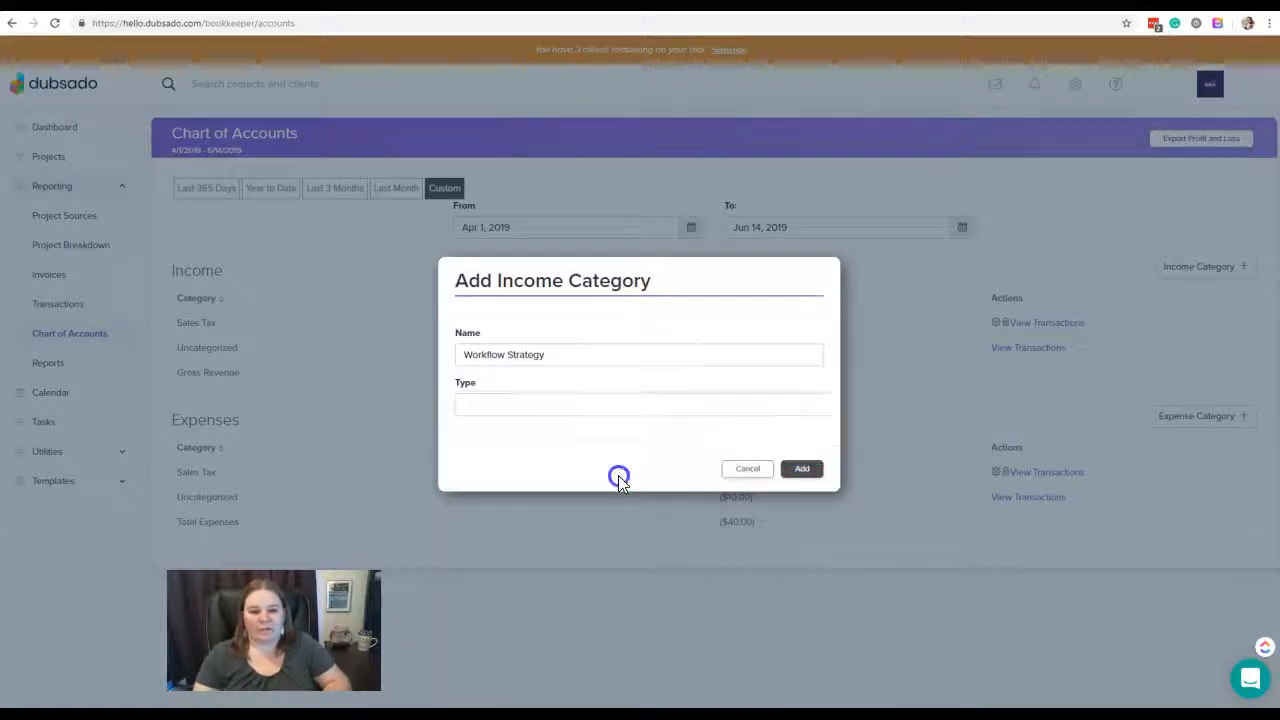
{"action": "left_click", "coordinate": [664, 408]}
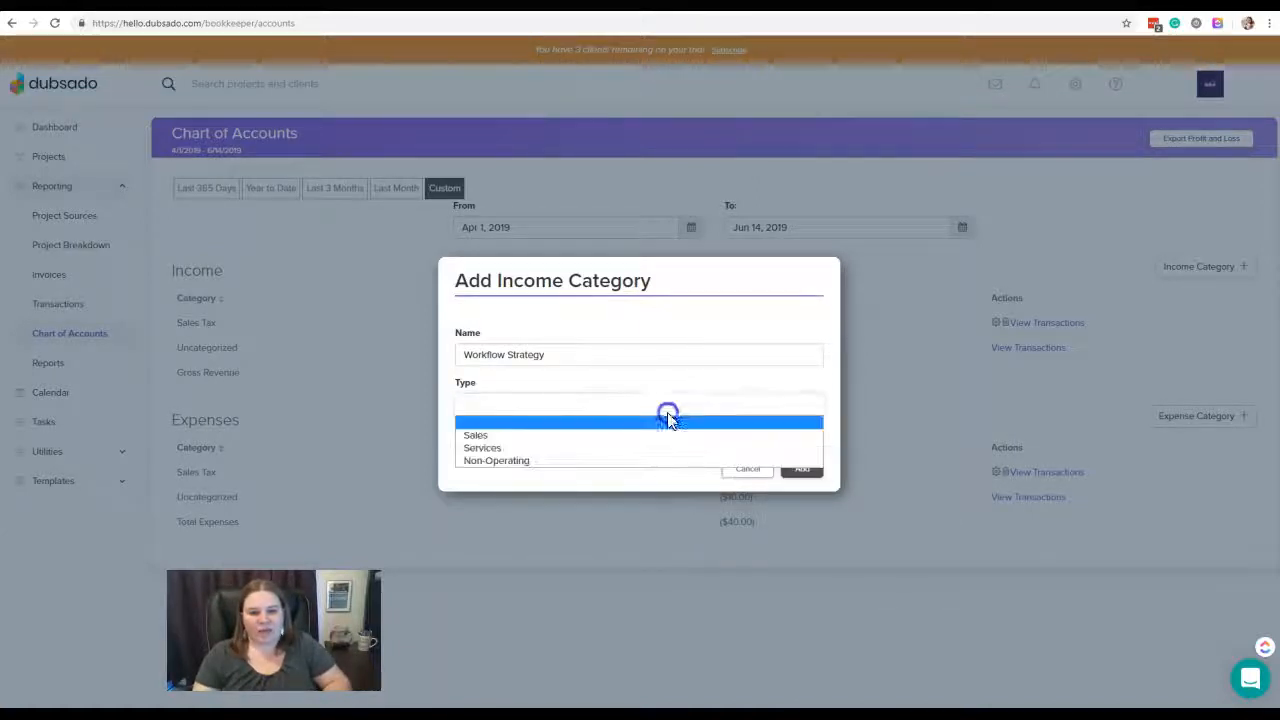
{"action": "left_click", "coordinate": [604, 449]}
{"action": "left_click", "coordinate": [806, 472]}
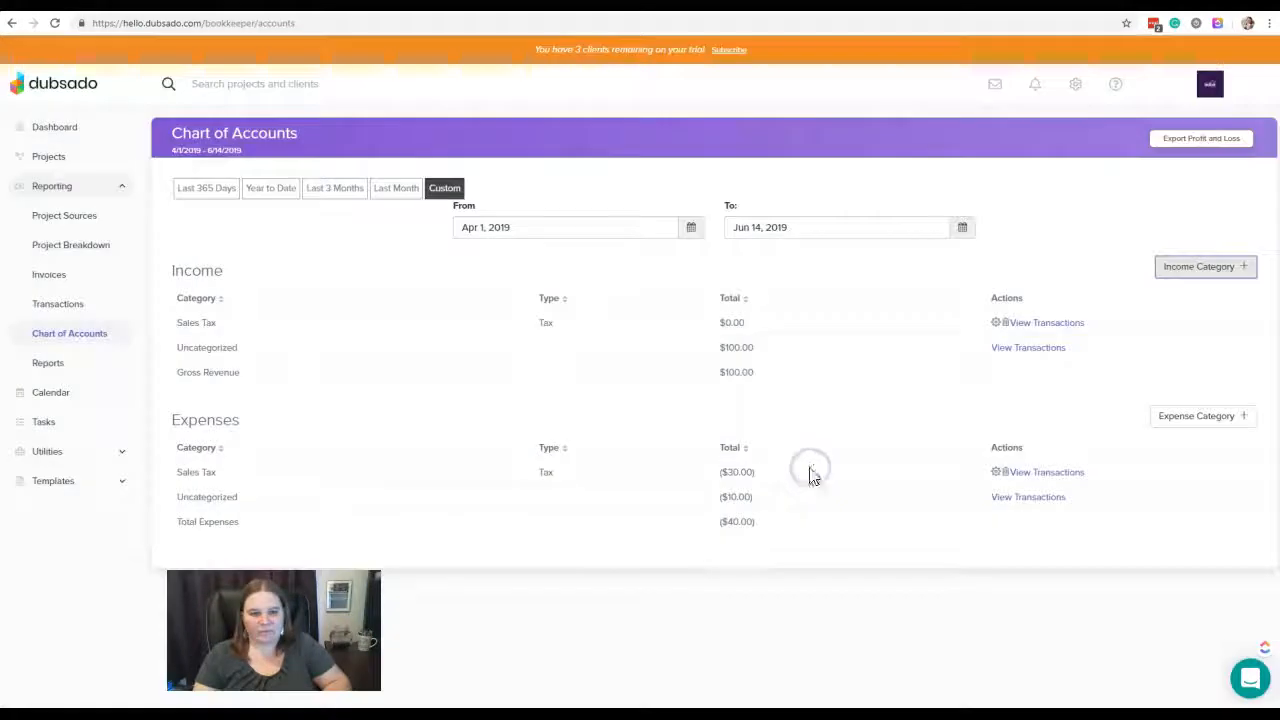
{"action": "left_click", "coordinate": [72, 310]}
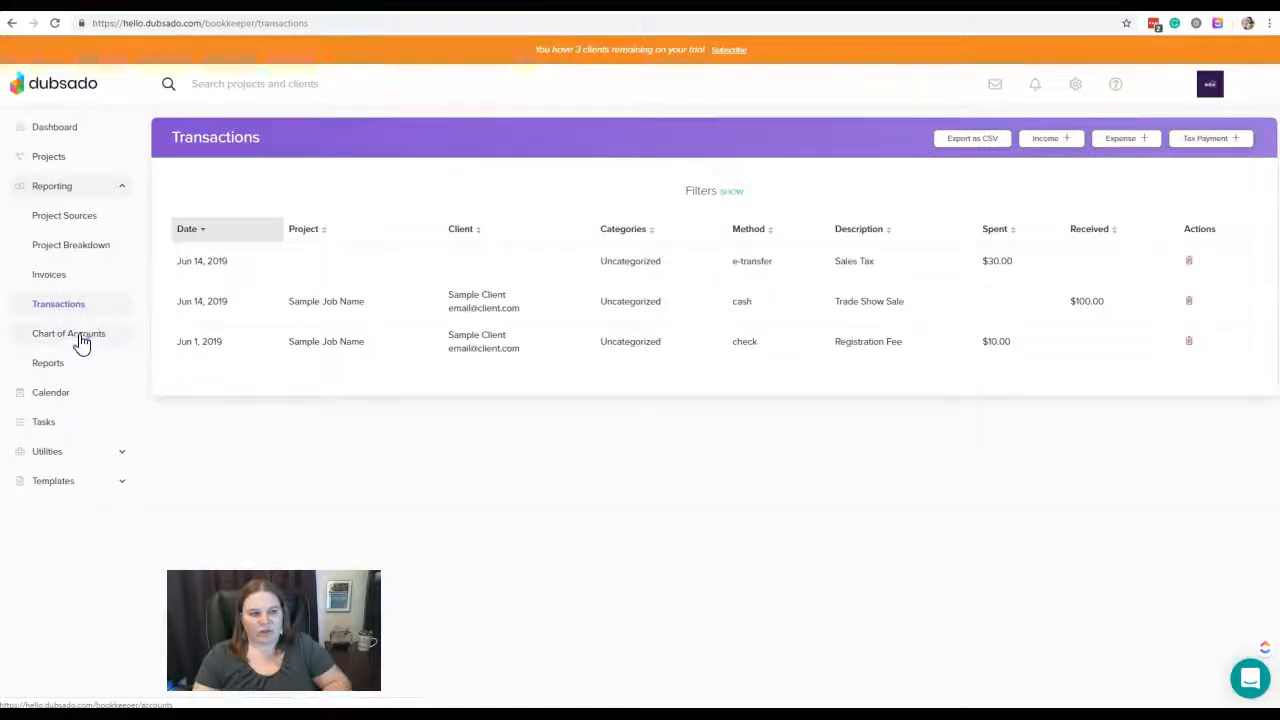
{"action": "left_click", "coordinate": [80, 341]}
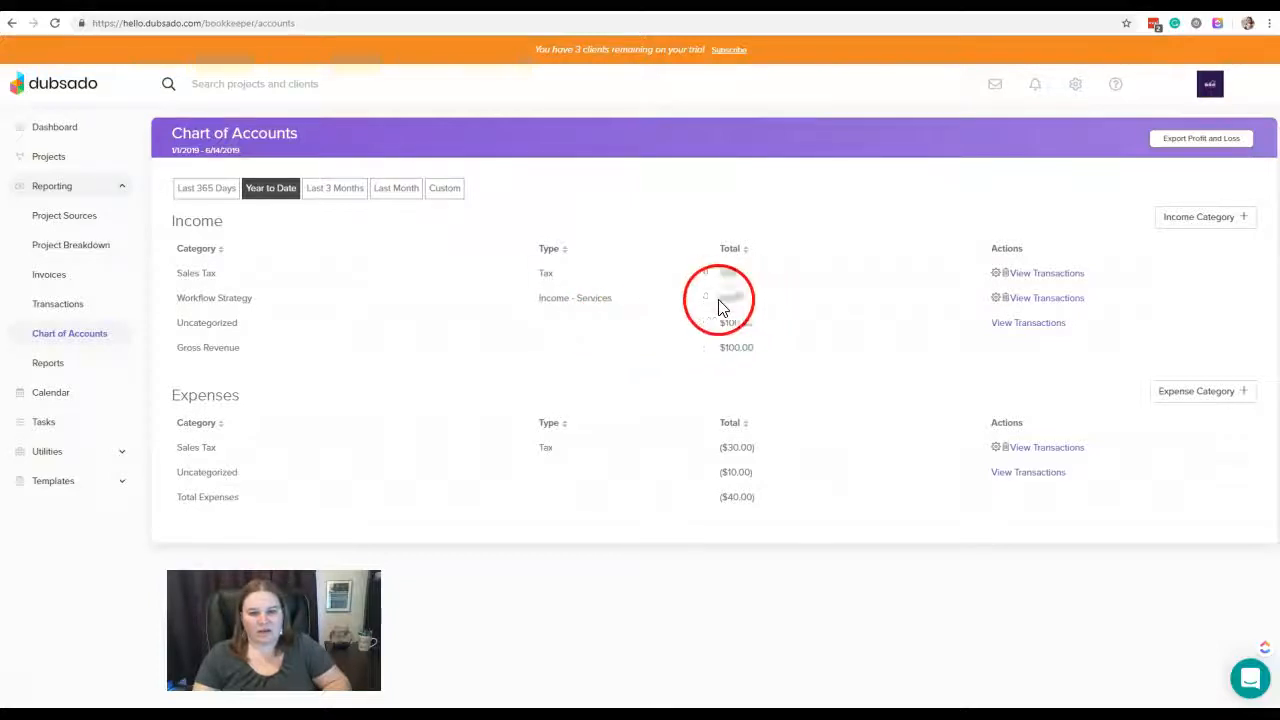
Add an income category named Account Audits with the type Services
{"action": "left_click", "coordinate": [1204, 222]}
{"action": "left_click", "coordinate": [612, 354]}
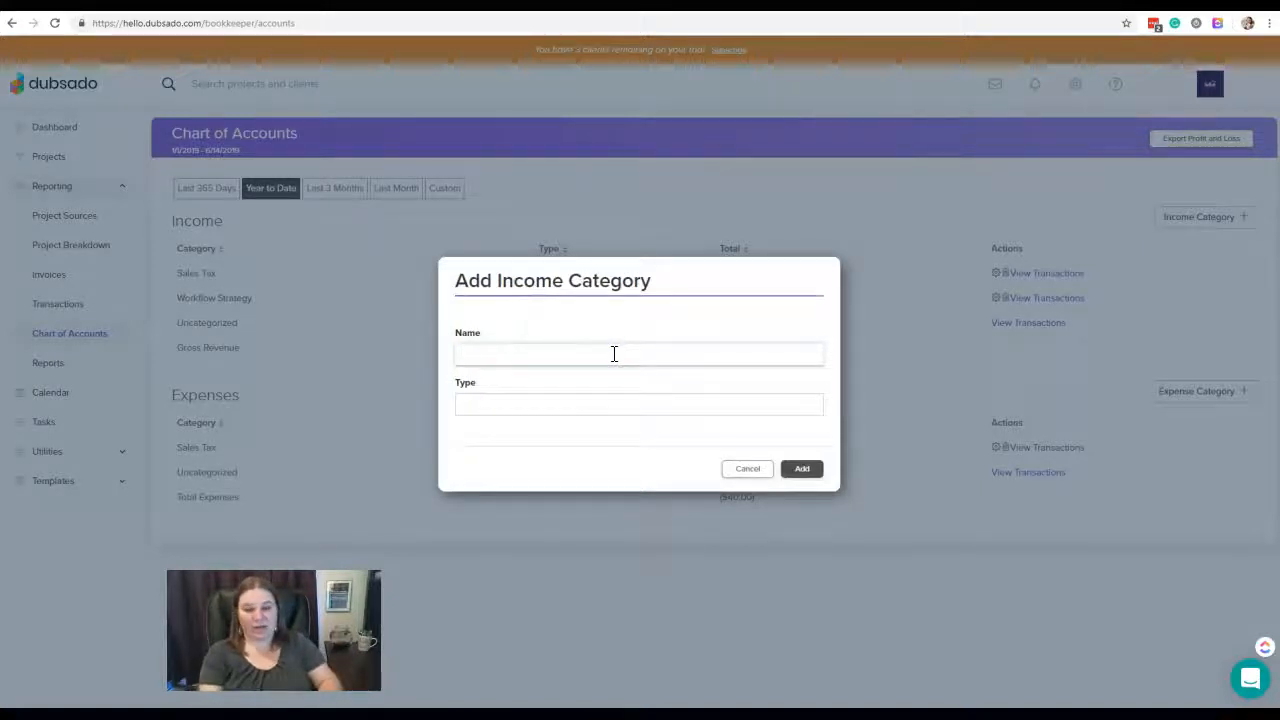
{"action": "type", "text": "Accoun"}
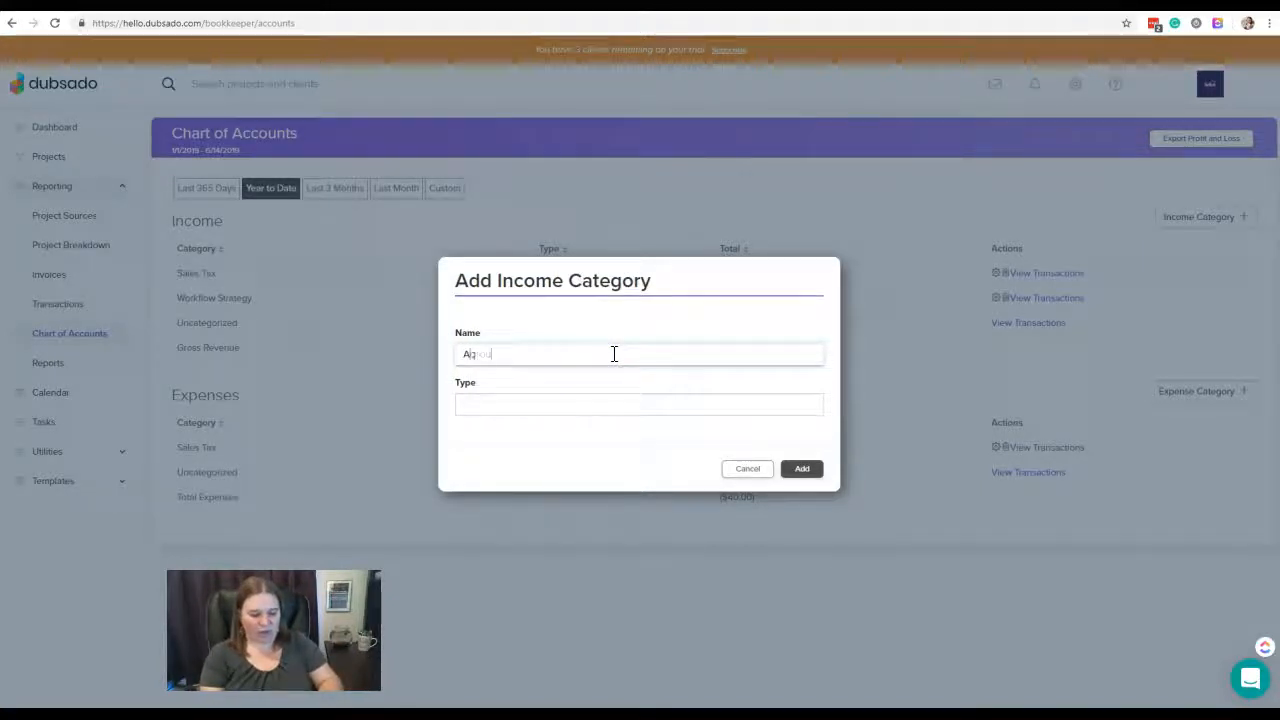
{"action": "type", "text": "t Audits"}
{"action": "left_click", "coordinate": [597, 404]}
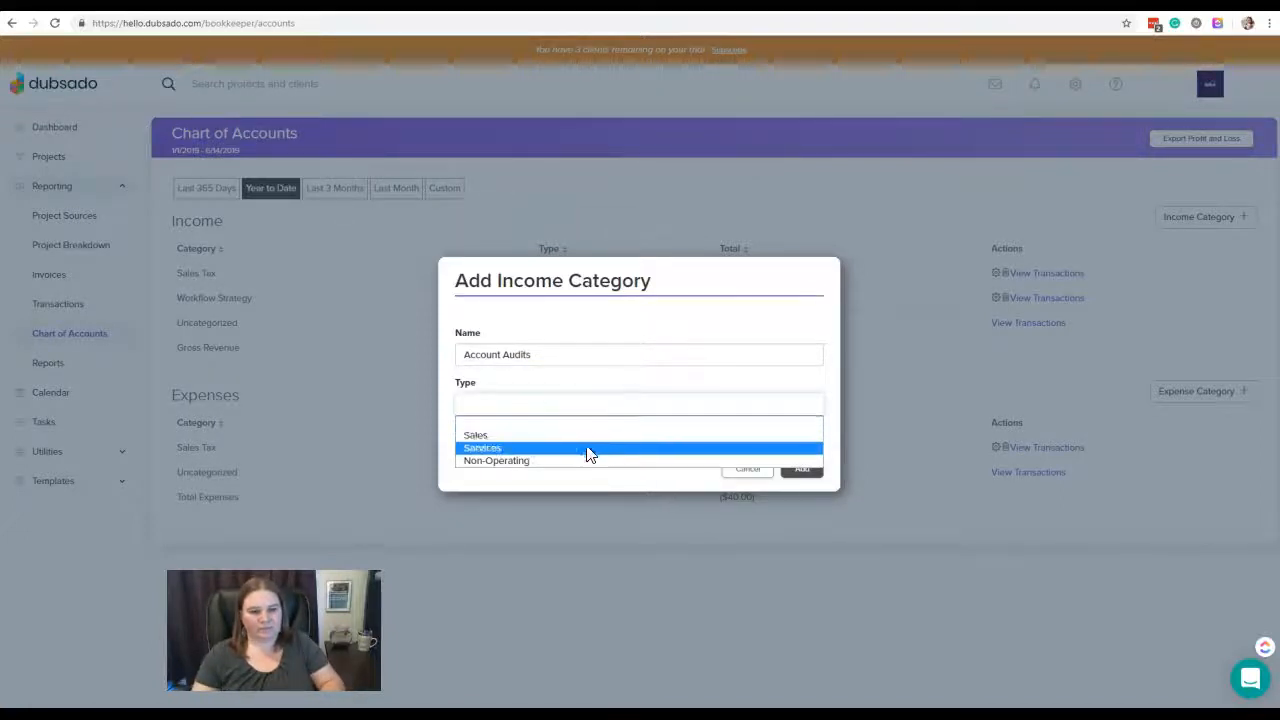
{"action": "left_click", "coordinate": [588, 448]}
{"action": "left_click", "coordinate": [804, 470]}
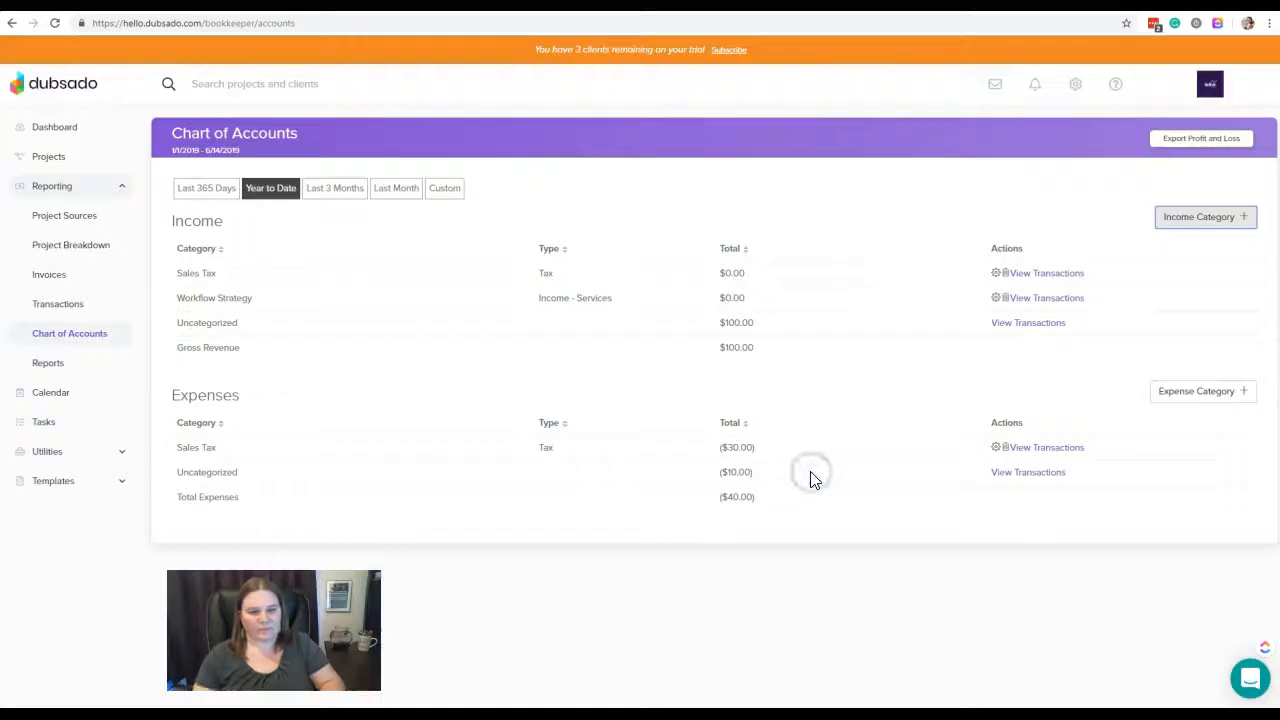
Add an income category named Basic Setup with the type Services
{"action": "left_click", "coordinate": [1226, 222]}
{"action": "left_click", "coordinate": [636, 358]}
{"action": "type", "text": "Basic Setup"}
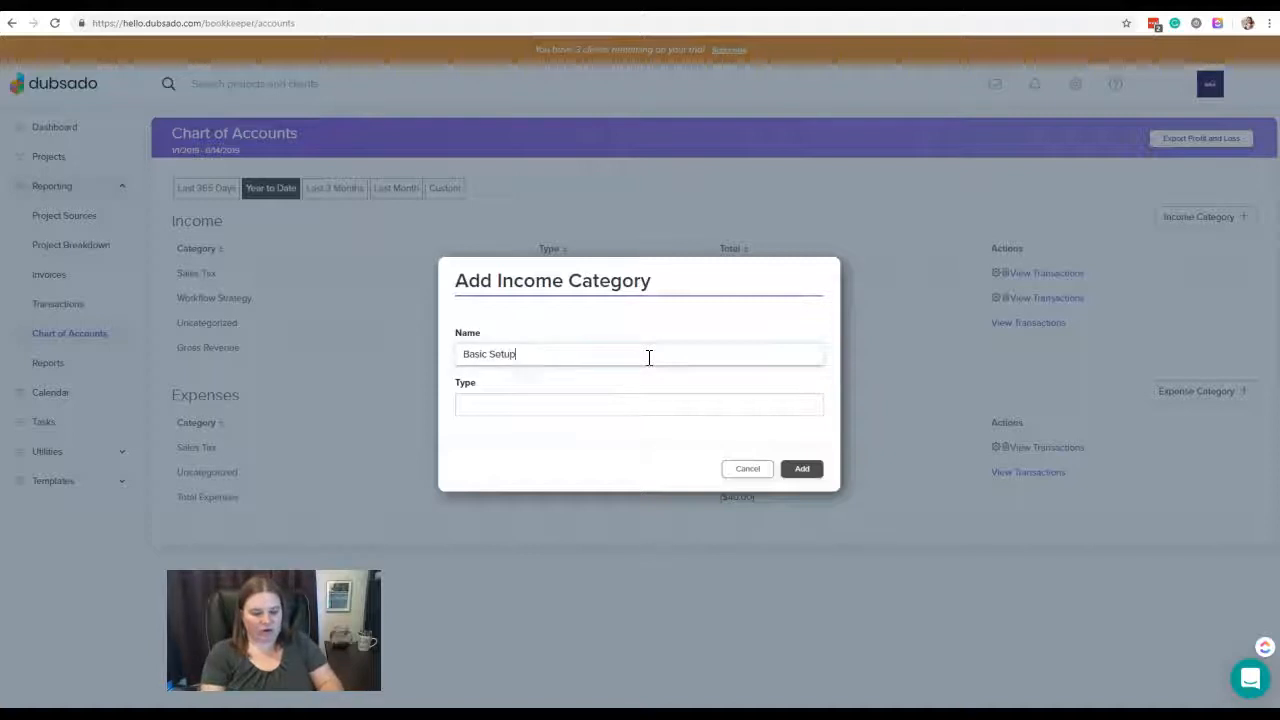
{"action": "left_click", "coordinate": [608, 402]}
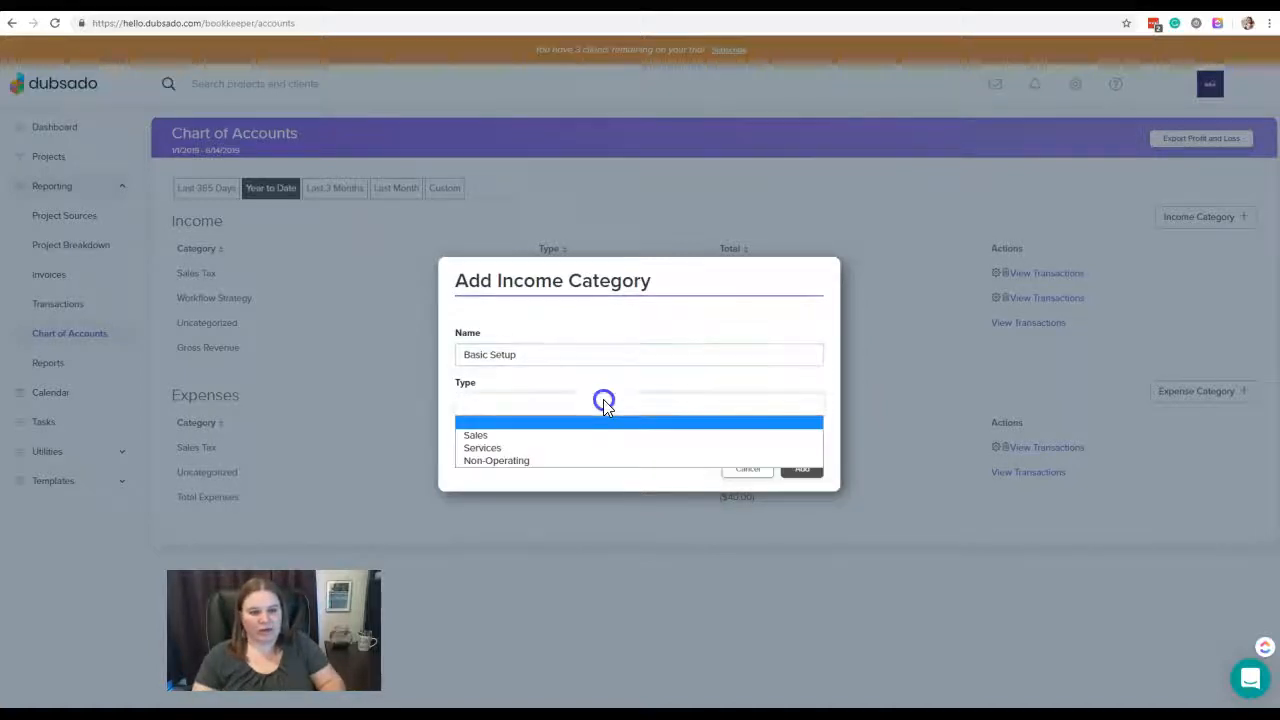
{"action": "left_click", "coordinate": [580, 448]}
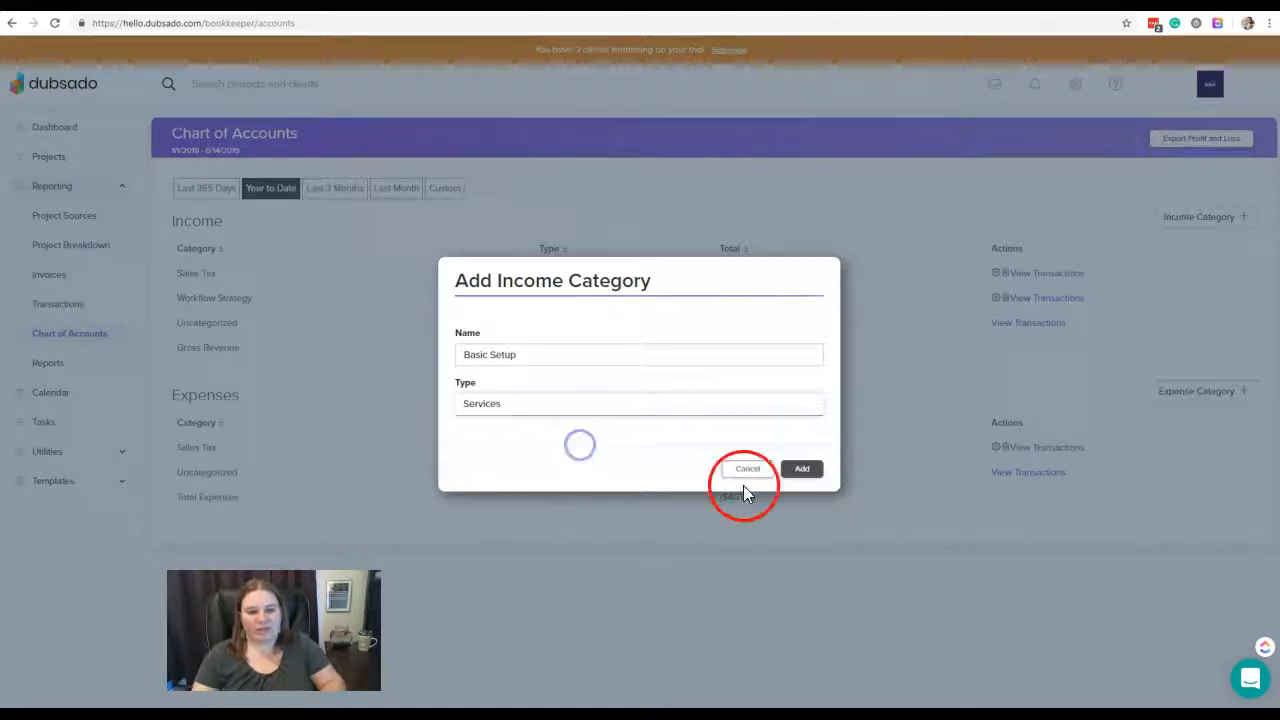
{"action": "left_click", "coordinate": [804, 470]}
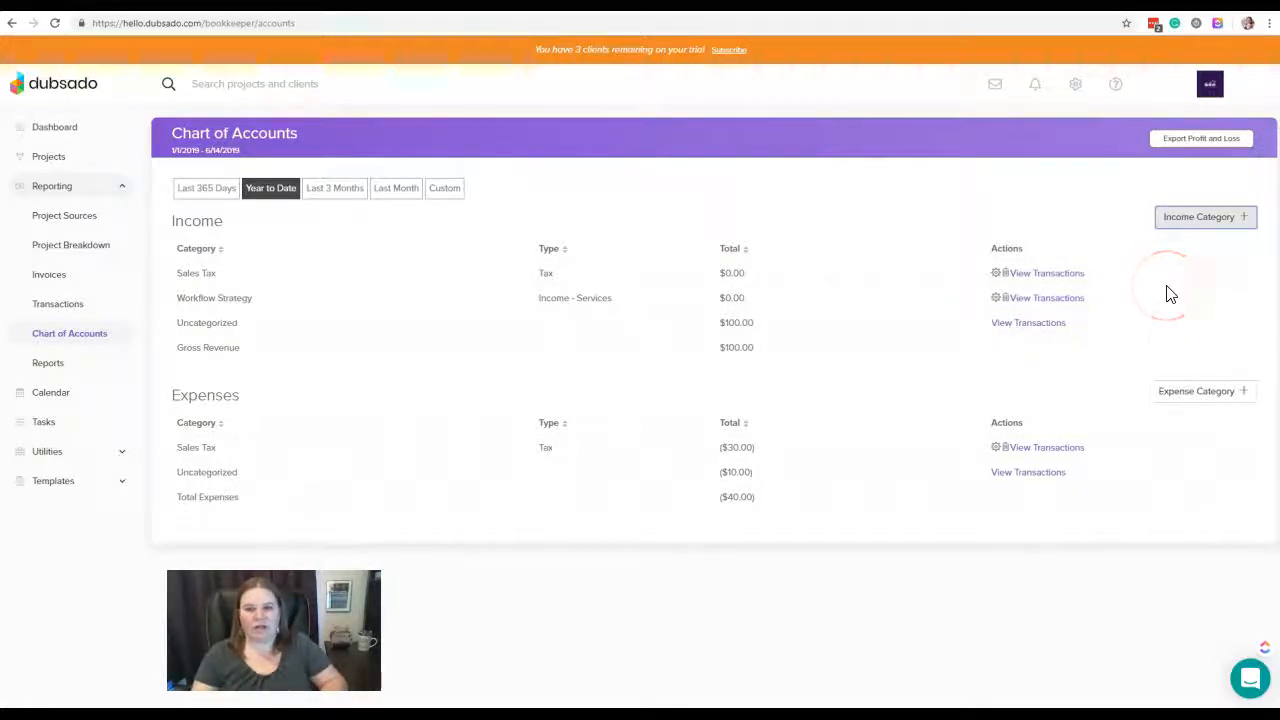
Add an income category named Implementation with the type Services
{"action": "left_click", "coordinate": [1200, 222]}
{"action": "left_click", "coordinate": [640, 352]}
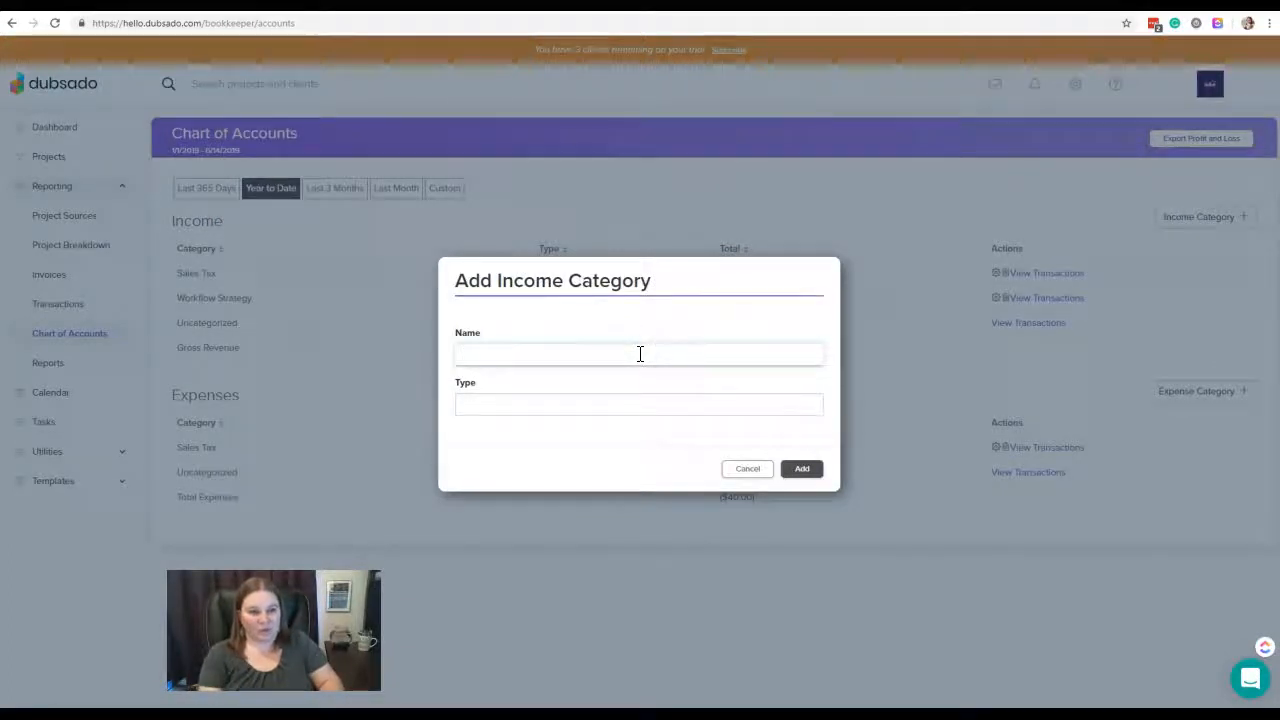
{"action": "type", "text": "implementation"}
{"action": "left_click", "coordinate": [624, 405]}
{"action": "left_click", "coordinate": [588, 448]}
{"action": "left_click", "coordinate": [803, 469]}
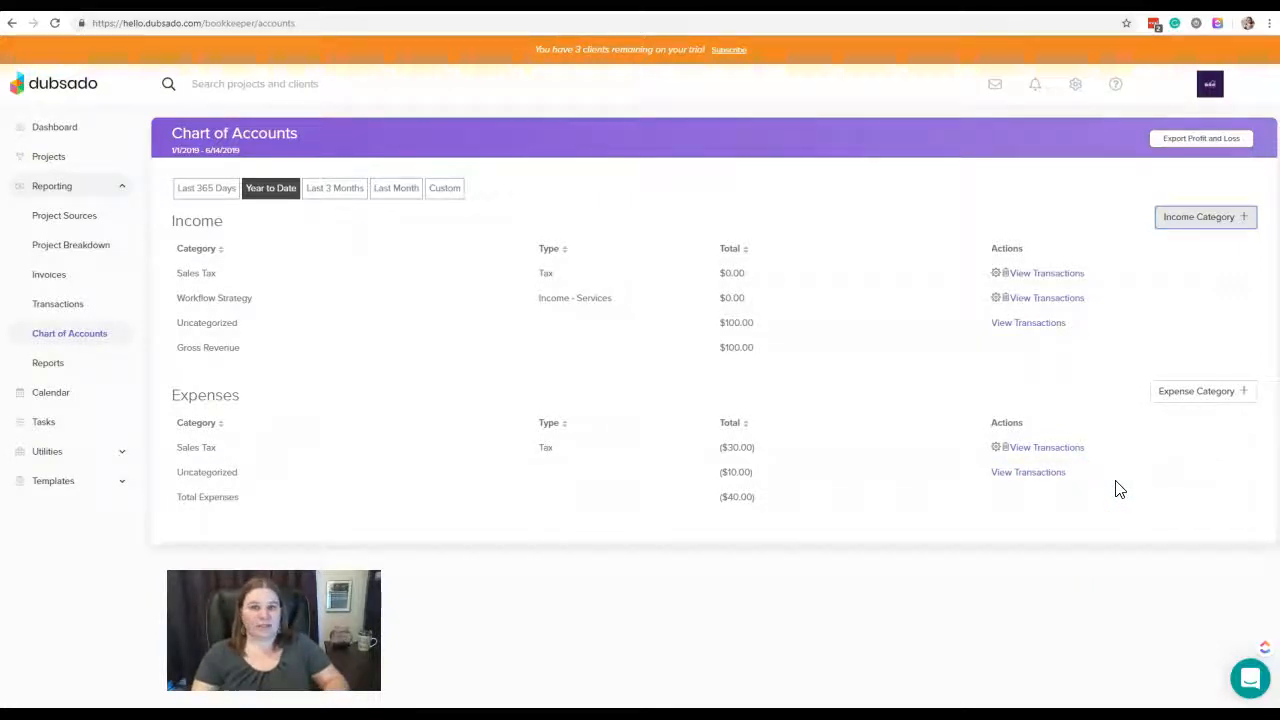
Add an expense category named Advertising with the type Operating and reload the Chart of Accounts
{"action": "left_click", "coordinate": [1196, 392]}
{"action": "left_click", "coordinate": [537, 351]}
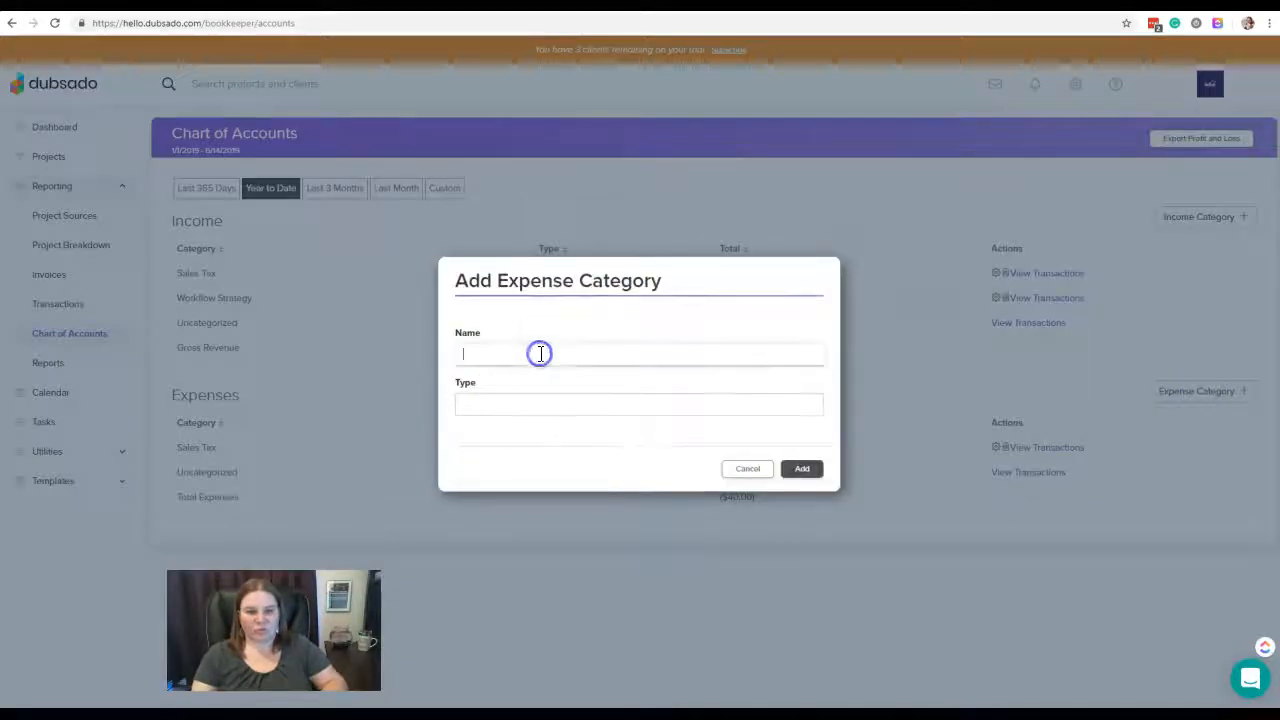
{"action": "type", "text": "Advertising"}
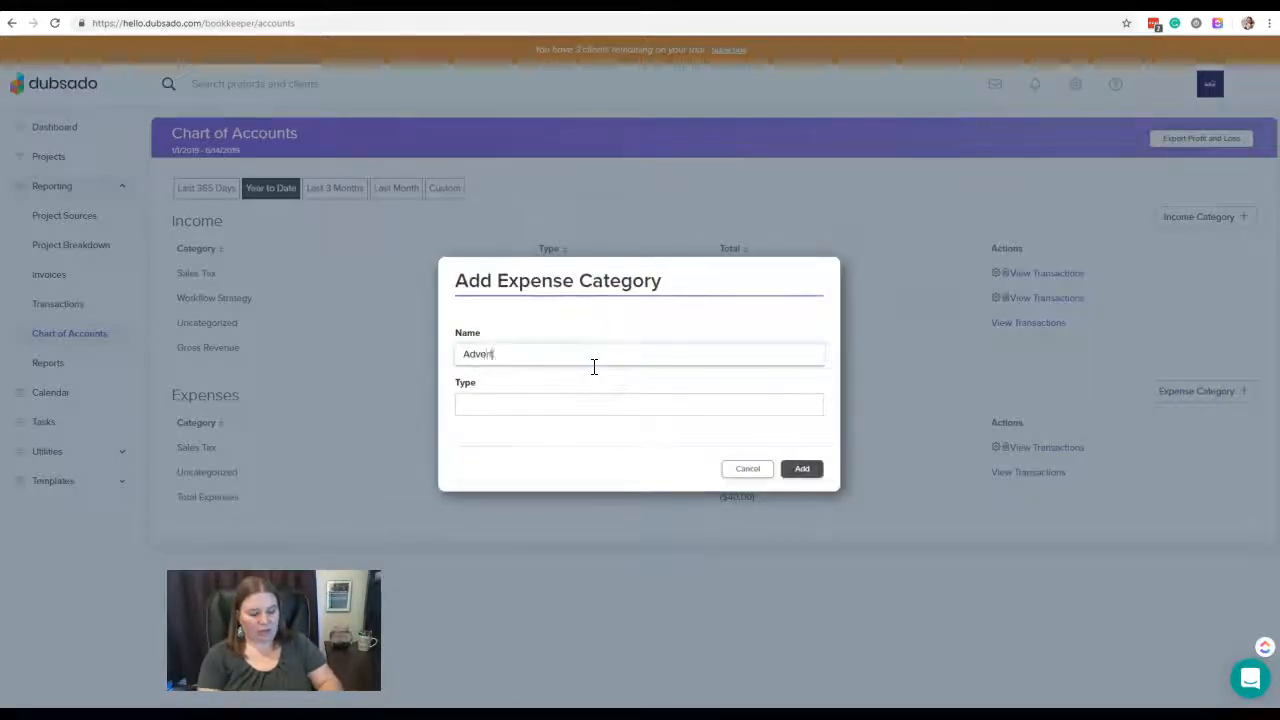
{"action": "left_click", "coordinate": [589, 403]}
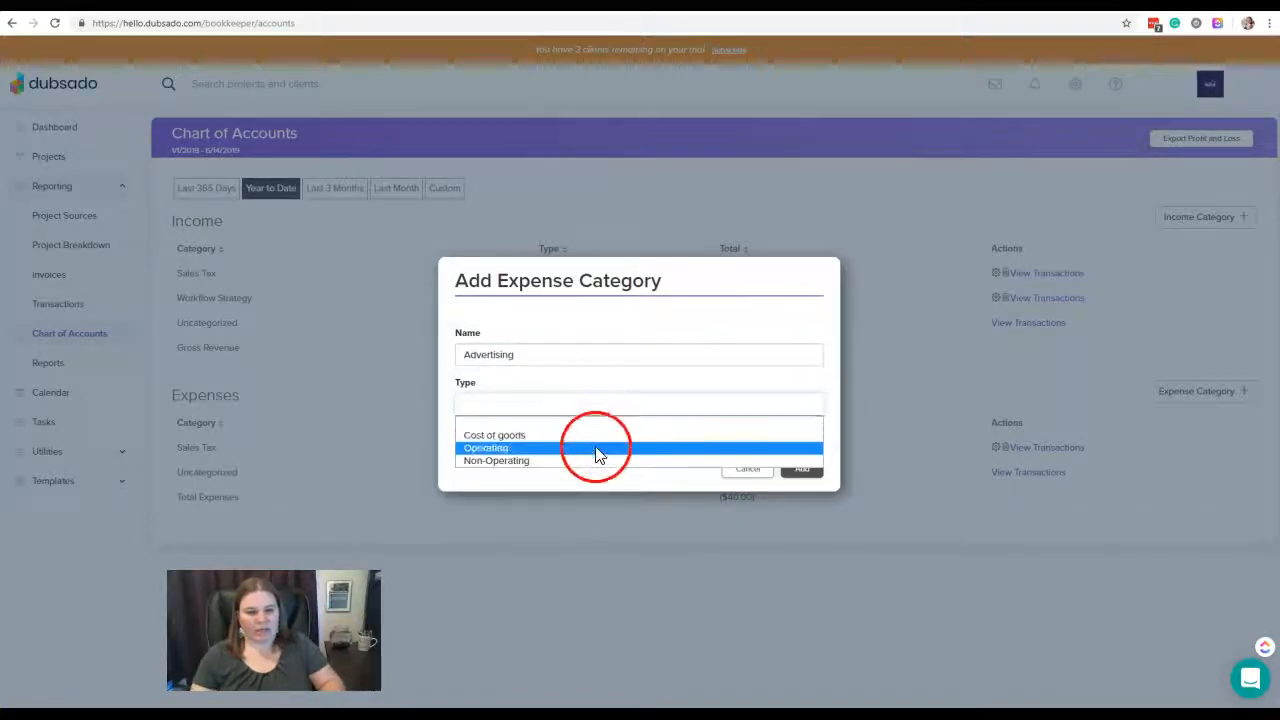
{"action": "left_click", "coordinate": [597, 449]}
{"action": "left_click", "coordinate": [802, 469]}
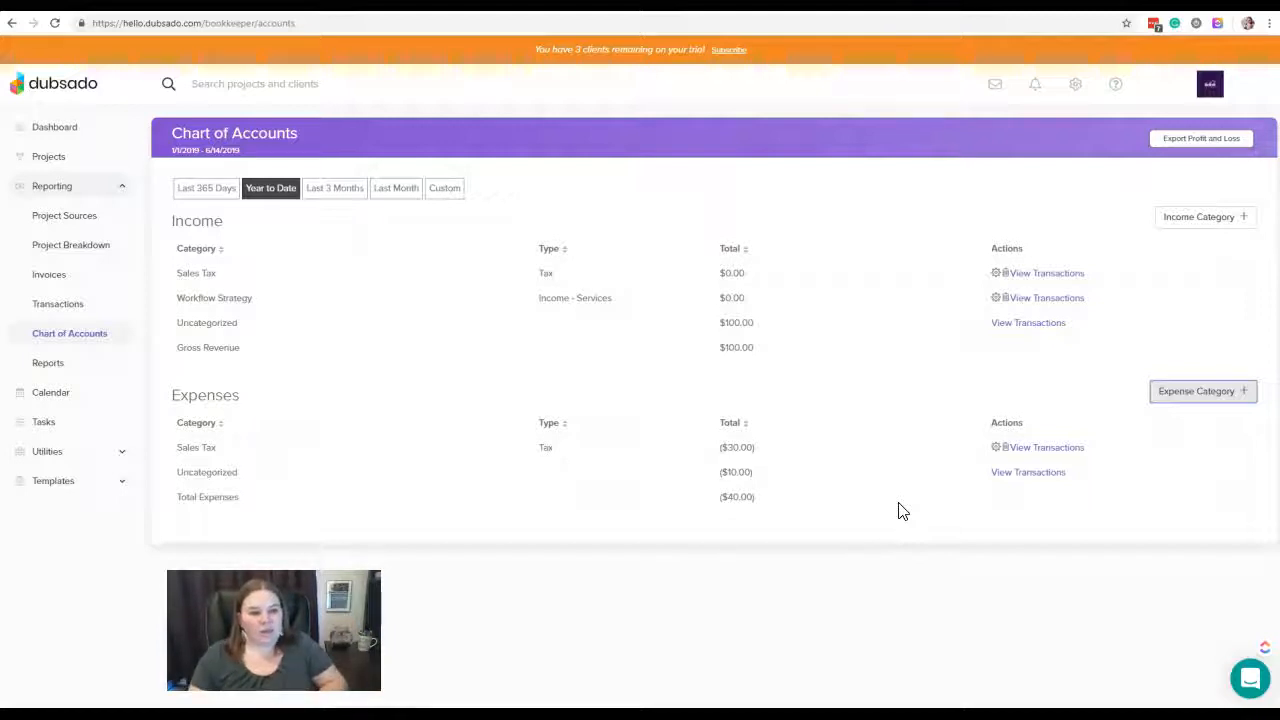
{"action": "left_click", "coordinate": [64, 310]}
{"action": "left_click", "coordinate": [63, 340]}
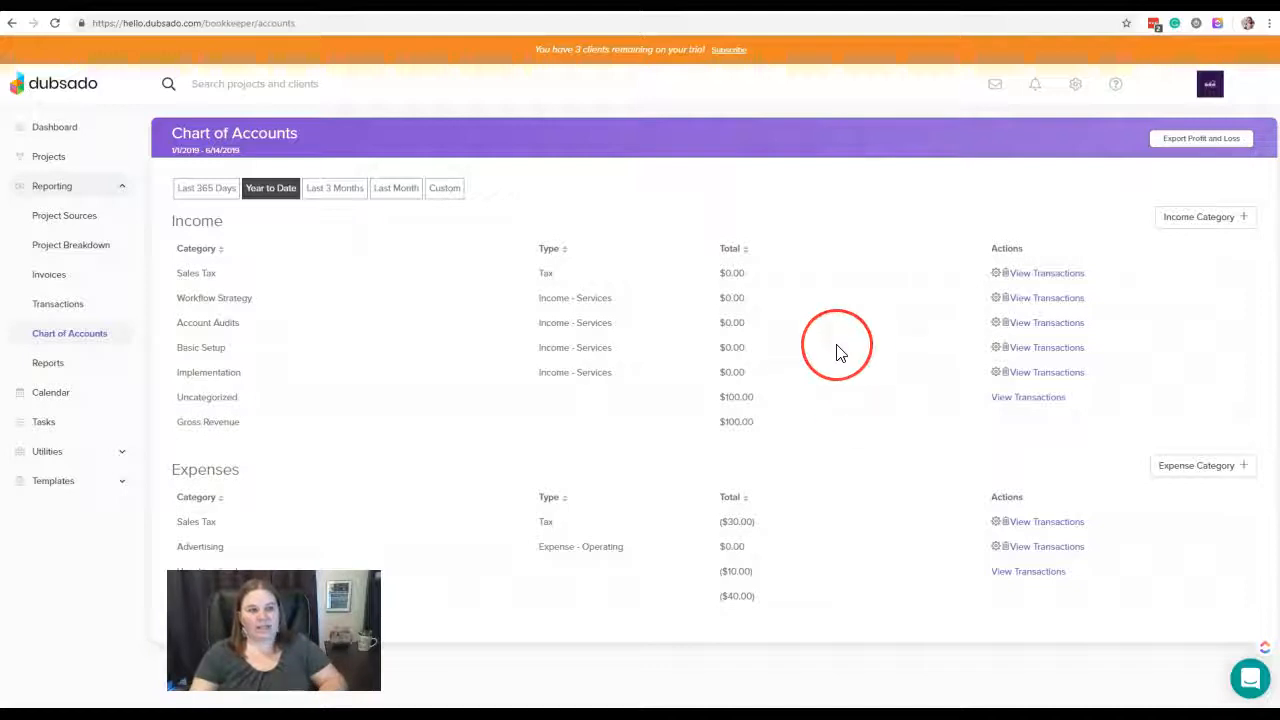
Start exporting the year-to-date profit and loss report as a CSV file and cancel saving it
{"action": "left_click", "coordinate": [1200, 145]}
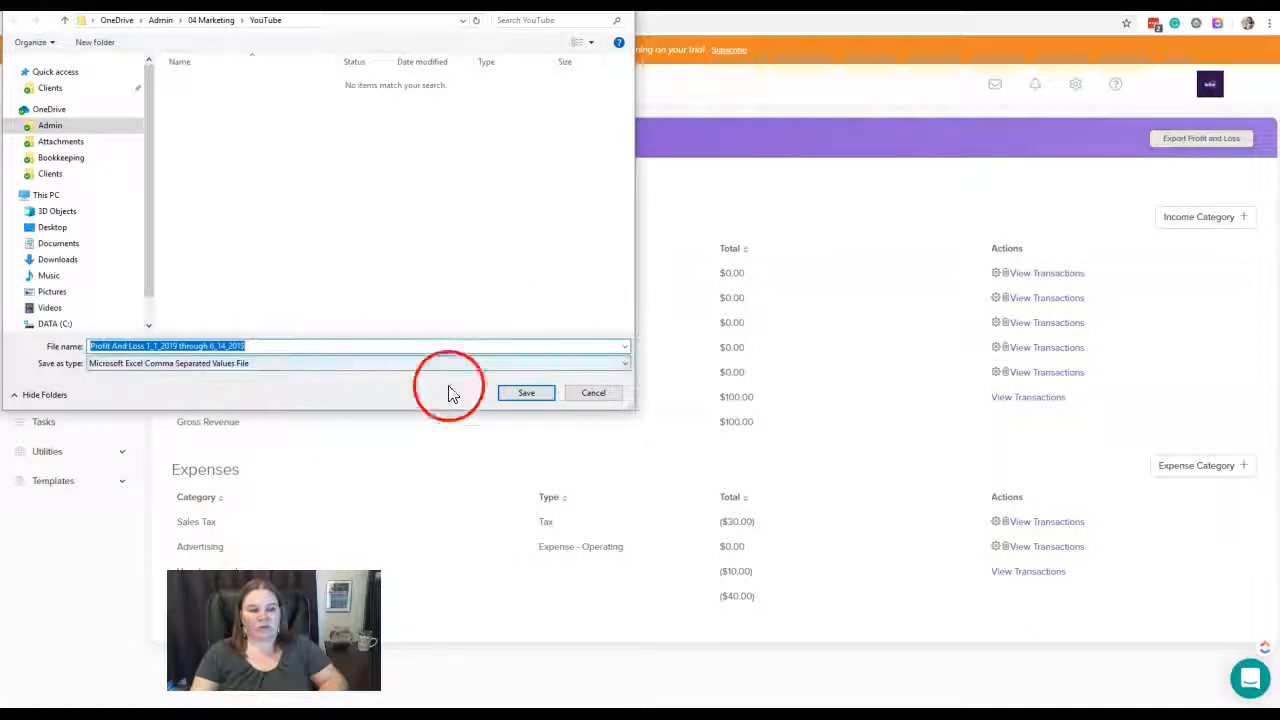
{"action": "left_click", "coordinate": [596, 393]}
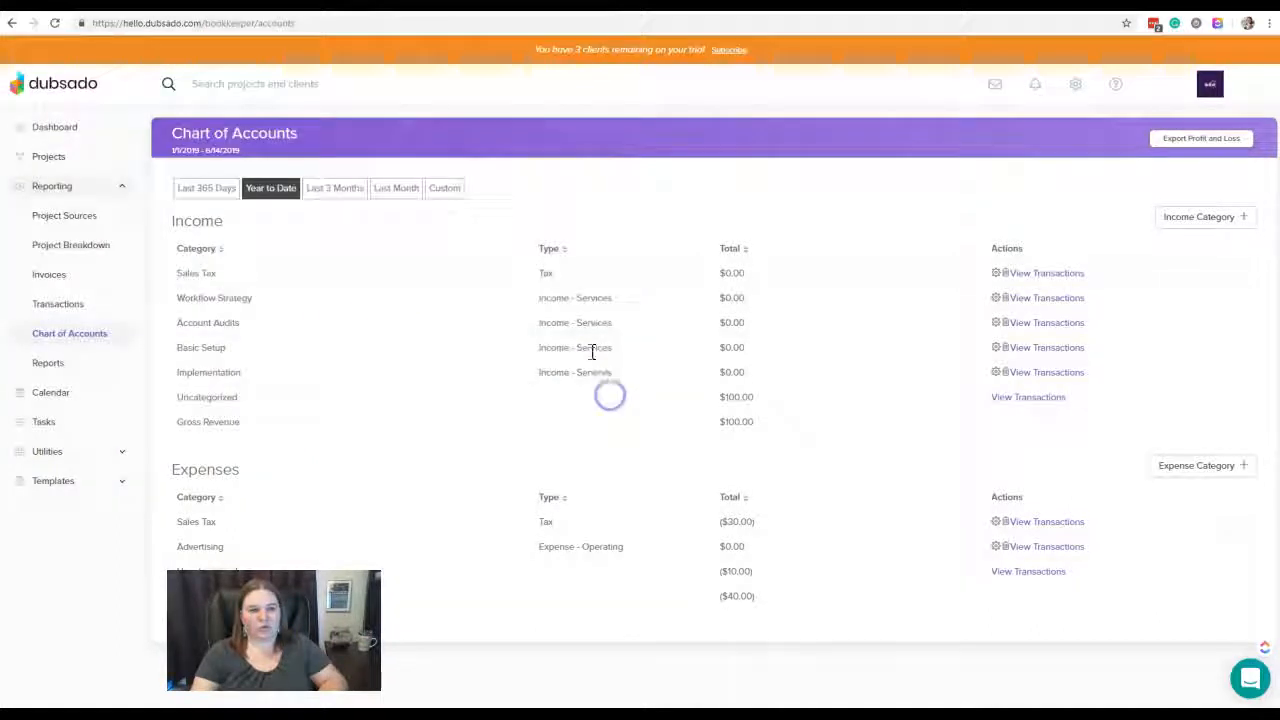